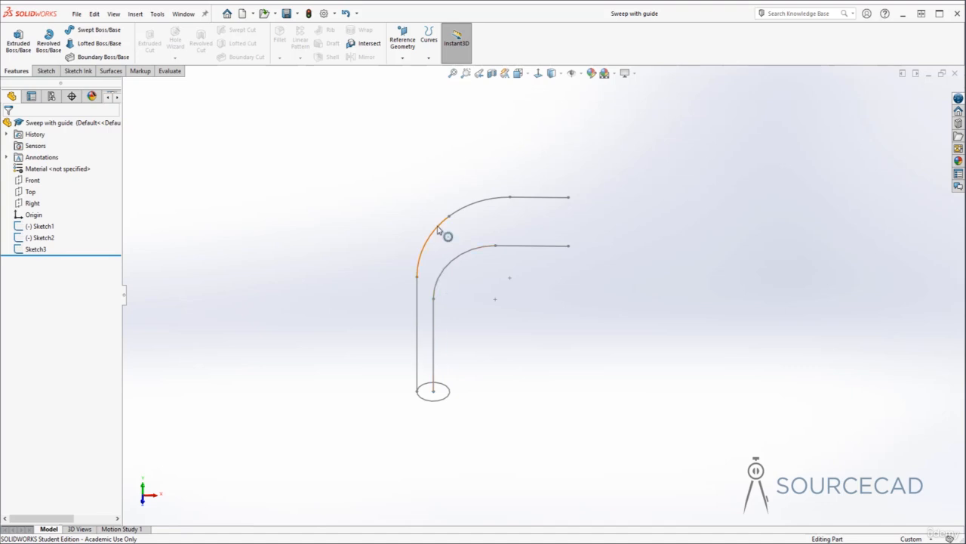
Step: Create a swept boss using the circle as profile, the inner curve as path and the outer curve as guide curve
click(94, 31)
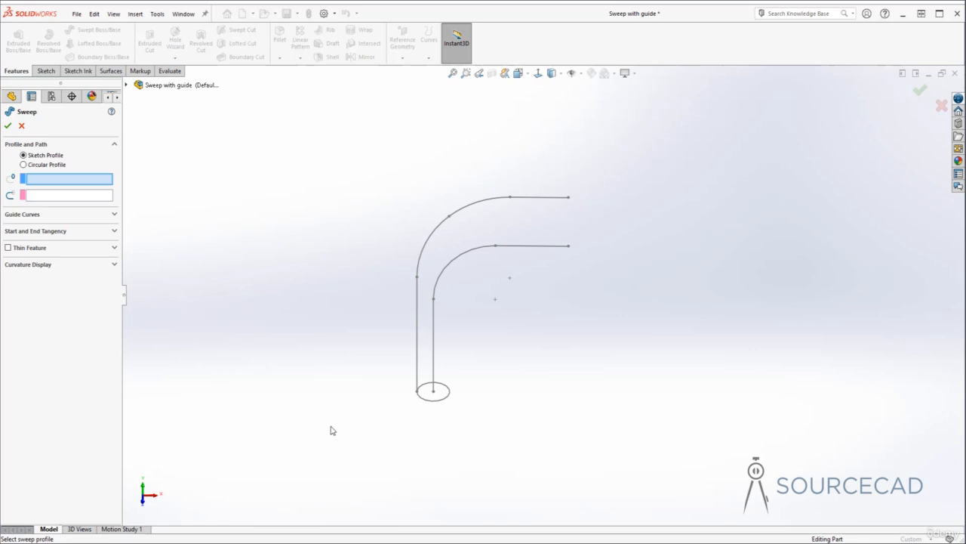
click(442, 406)
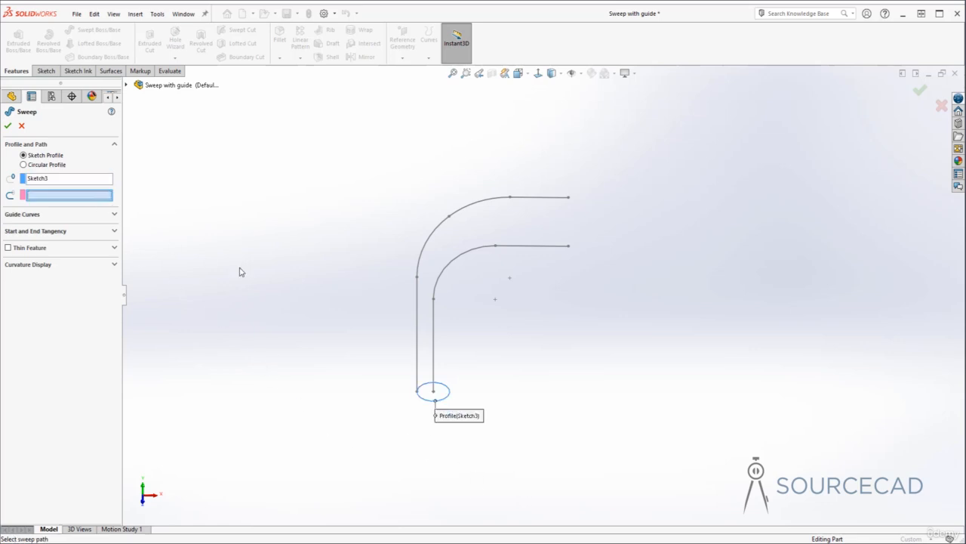
click(452, 264)
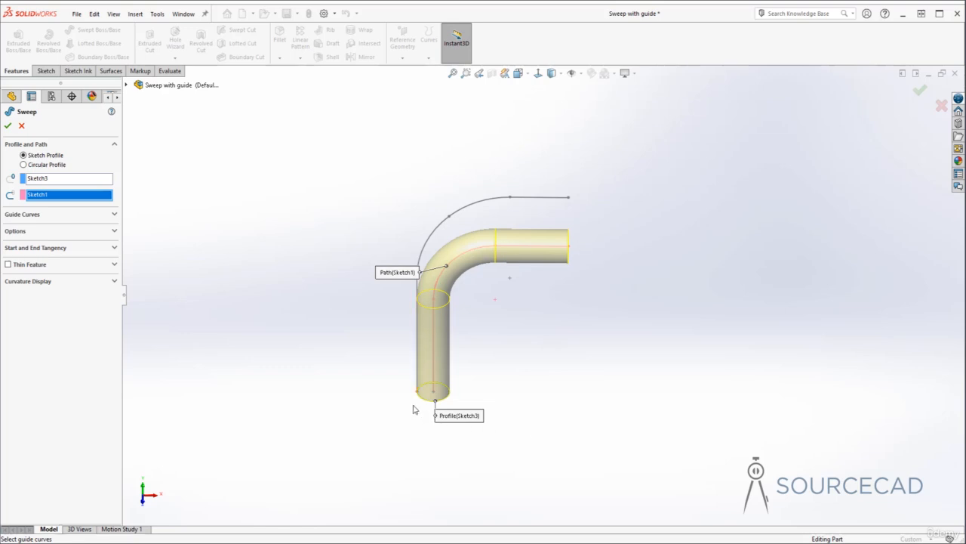
click(114, 214)
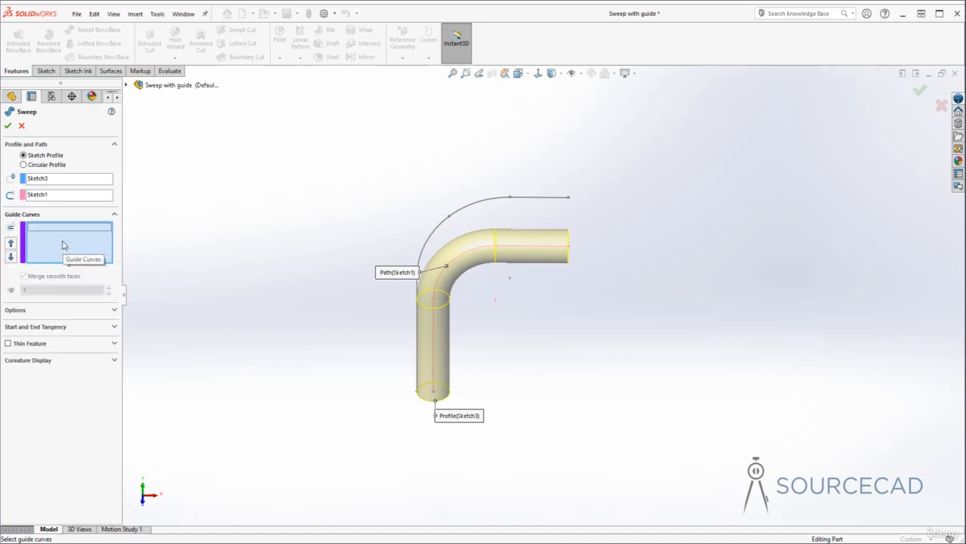
click(472, 202)
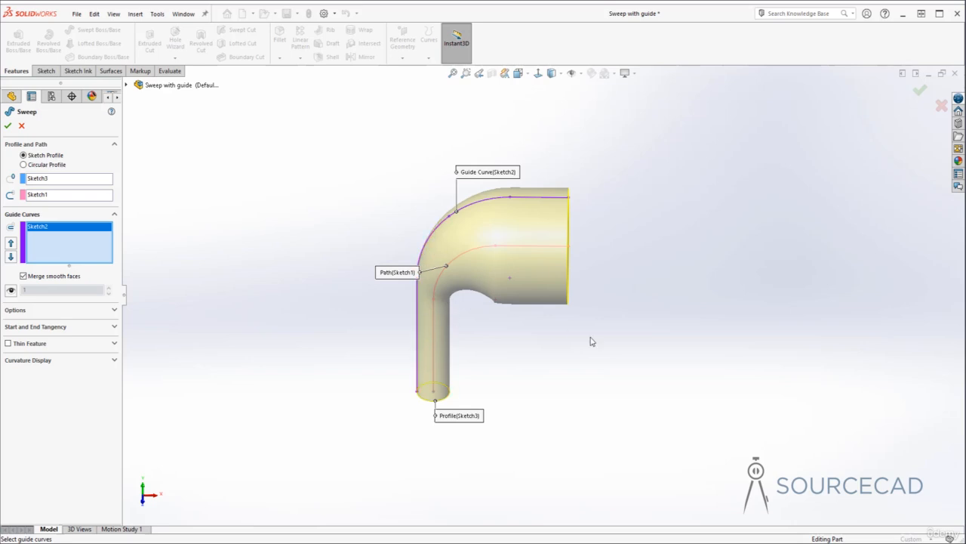
middle_drag(592, 340, 557, 220)
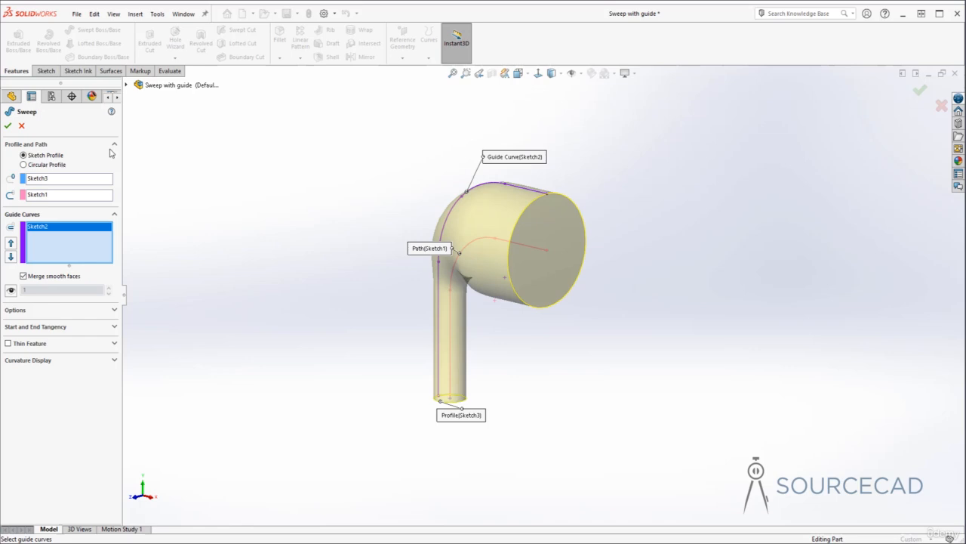
click(8, 125)
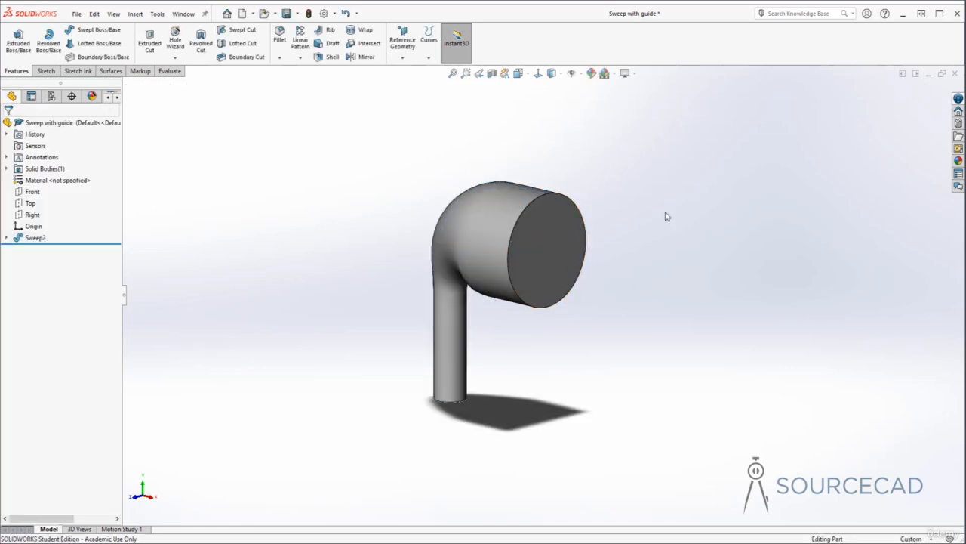
middle_drag(540, 354, 521, 345)
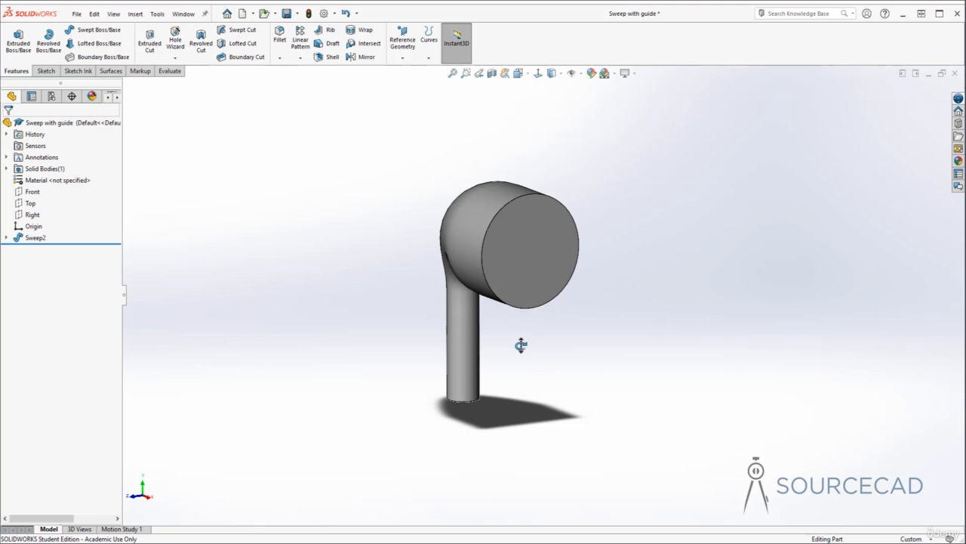
Step: Create a new part and start a sketch on the Front plane
click(246, 19)
click(556, 313)
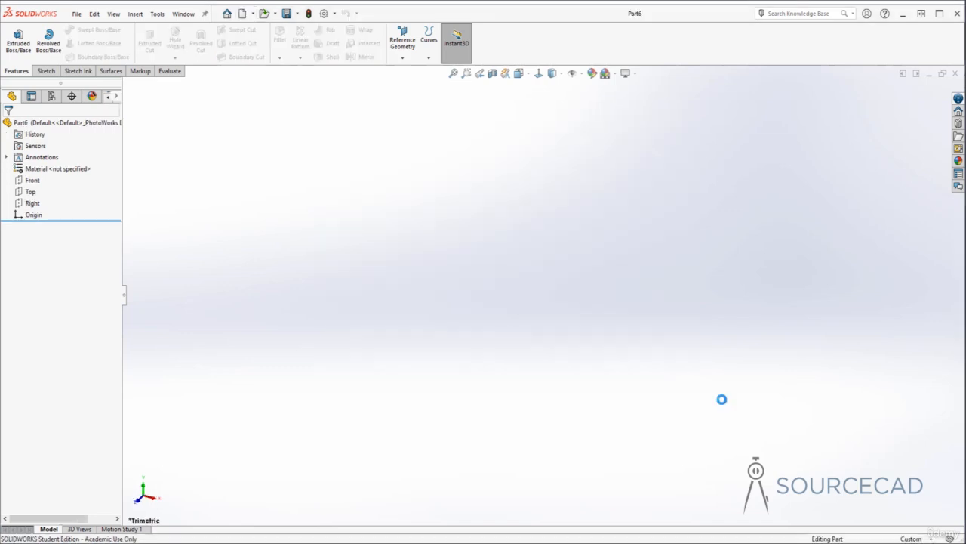
click(46, 71)
click(14, 37)
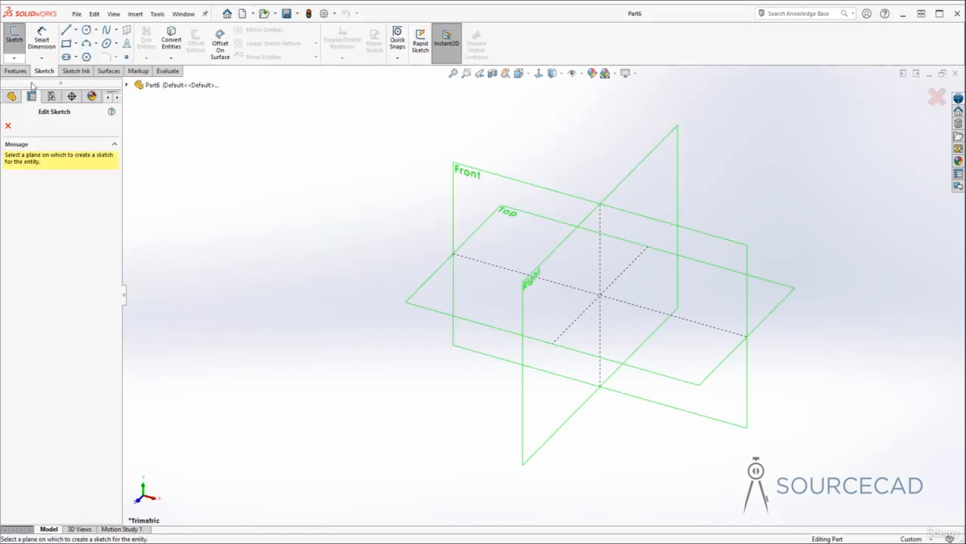
click(488, 190)
Step: Sketch a three-point arc of about 103 mm radius, rising from the origin to about (63, 99) mm, and exit the sketch
ctrl+middle_drag(589, 241, 555, 308)
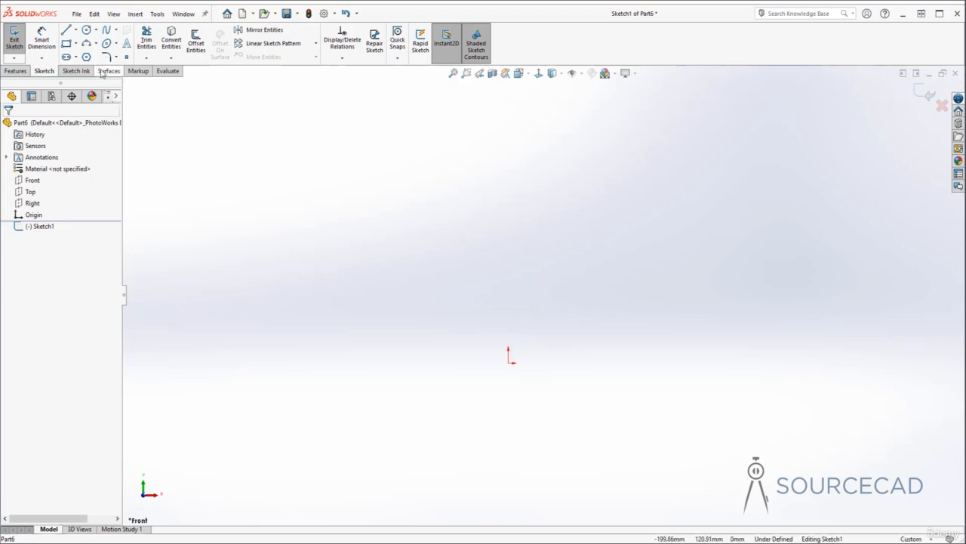
click(88, 44)
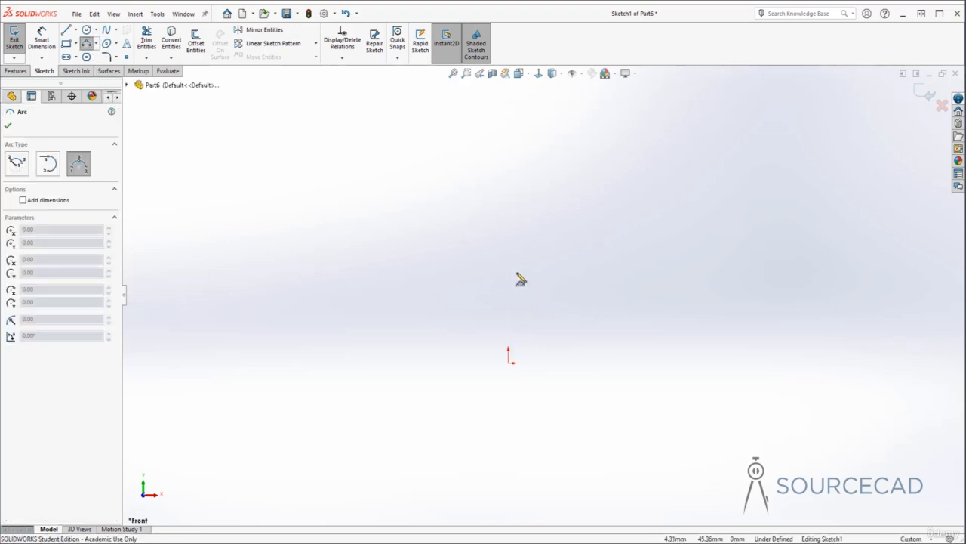
click(509, 363)
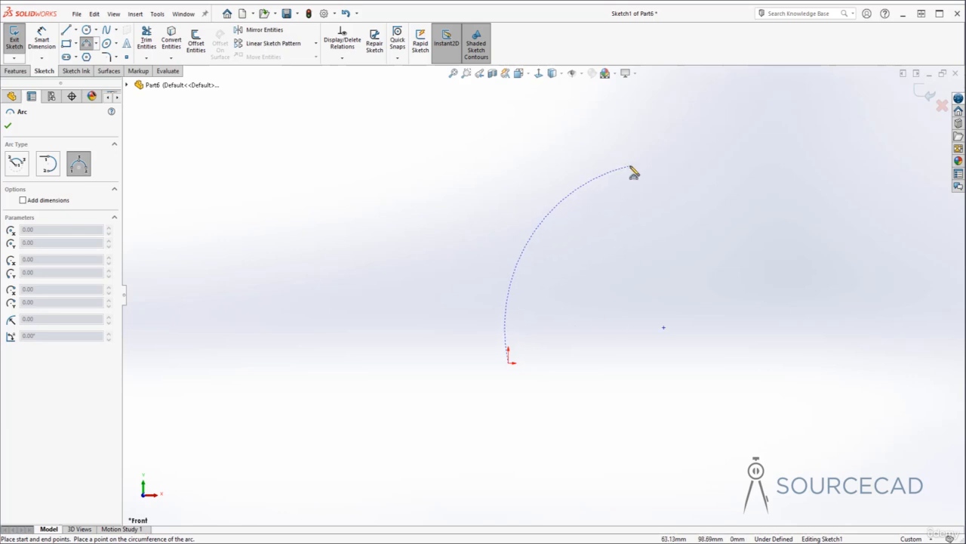
click(630, 165)
click(539, 244)
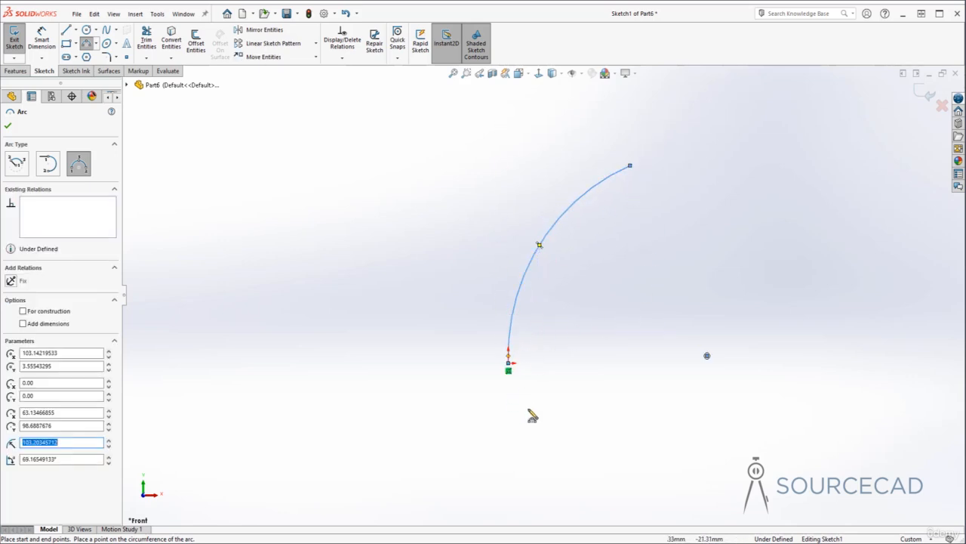
key(Escape)
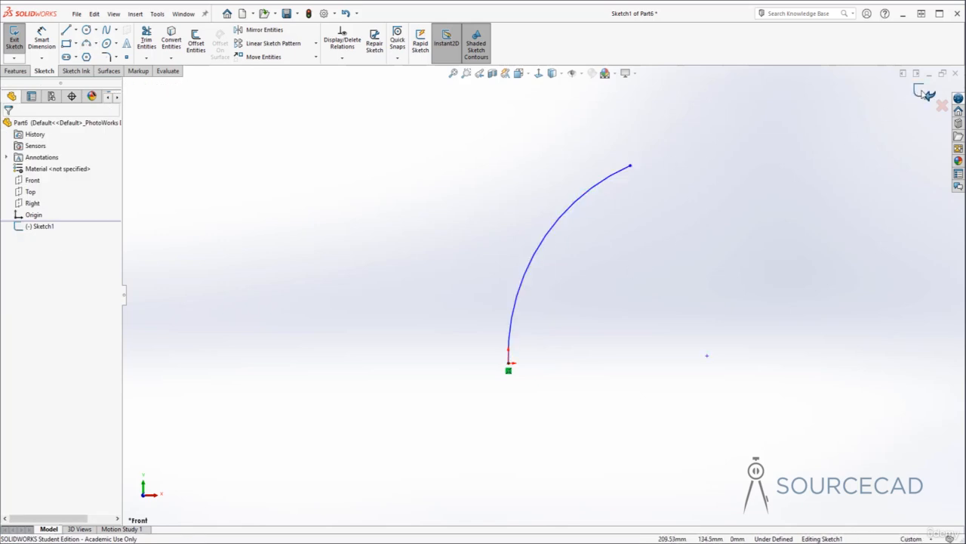
click(923, 92)
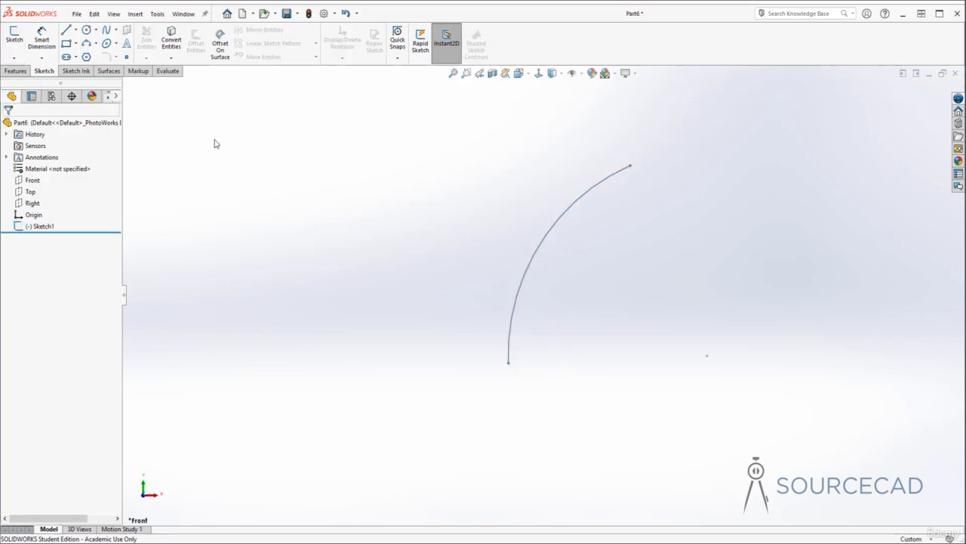
Step: In a new Front plane sketch, draw a three-point spline beside the arc, starting about 35.5 mm from the origin, and shift its middle point toward the arc
click(14, 36)
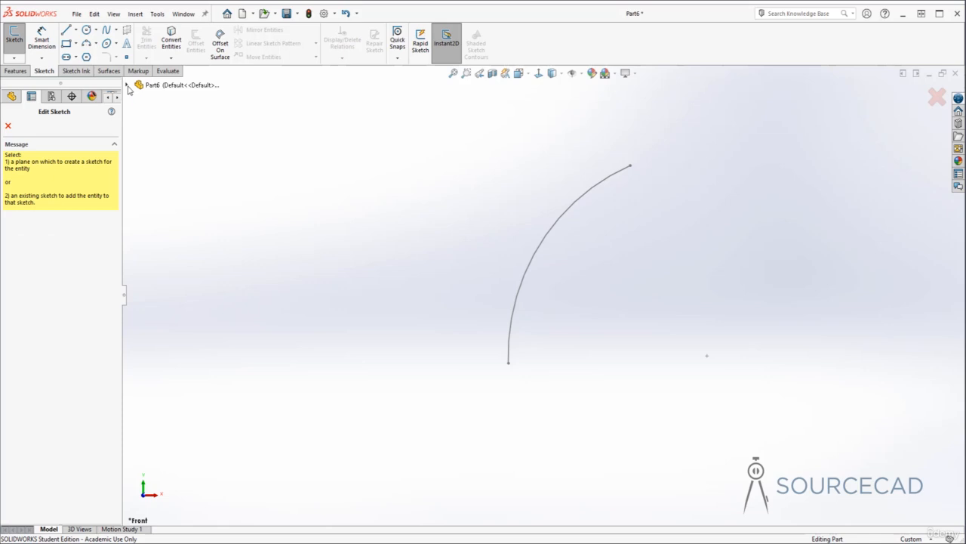
click(127, 84)
click(159, 143)
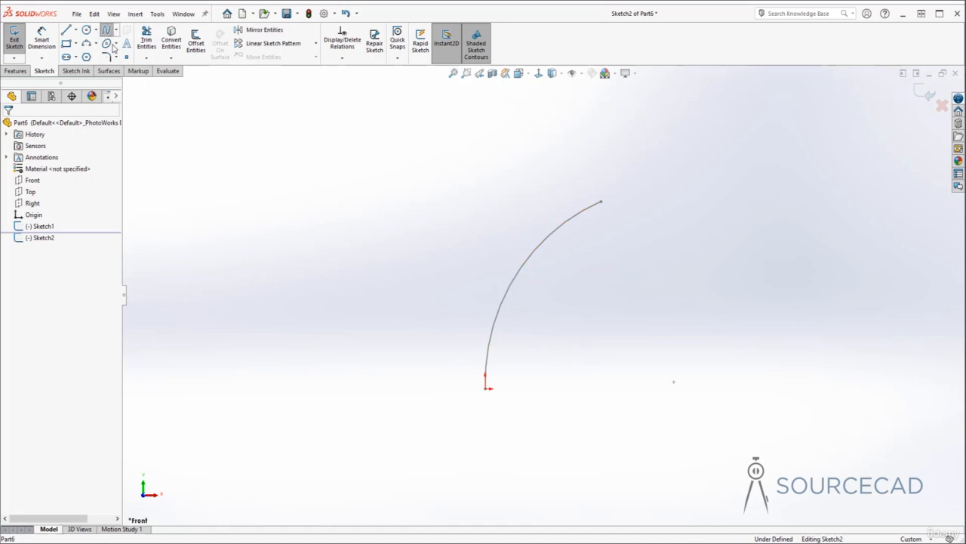
click(550, 388)
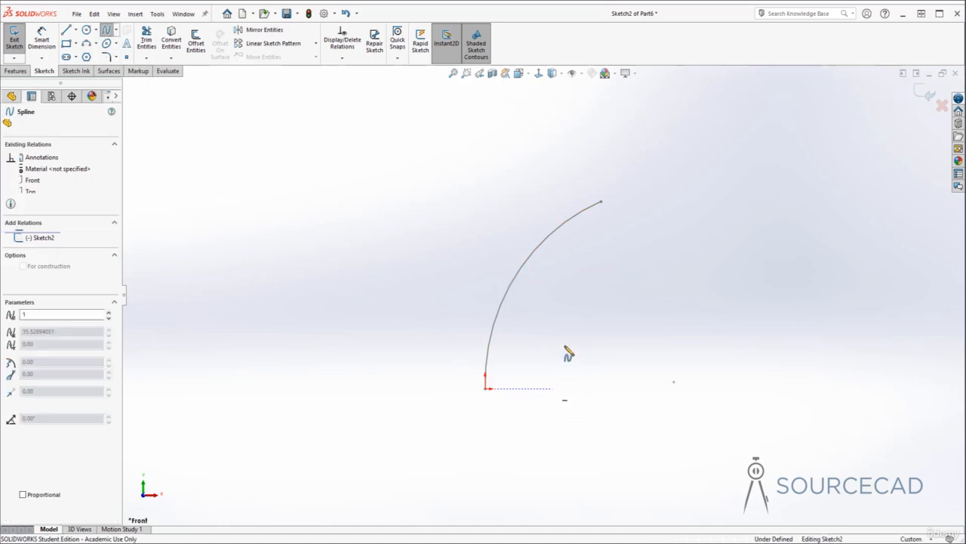
click(570, 307)
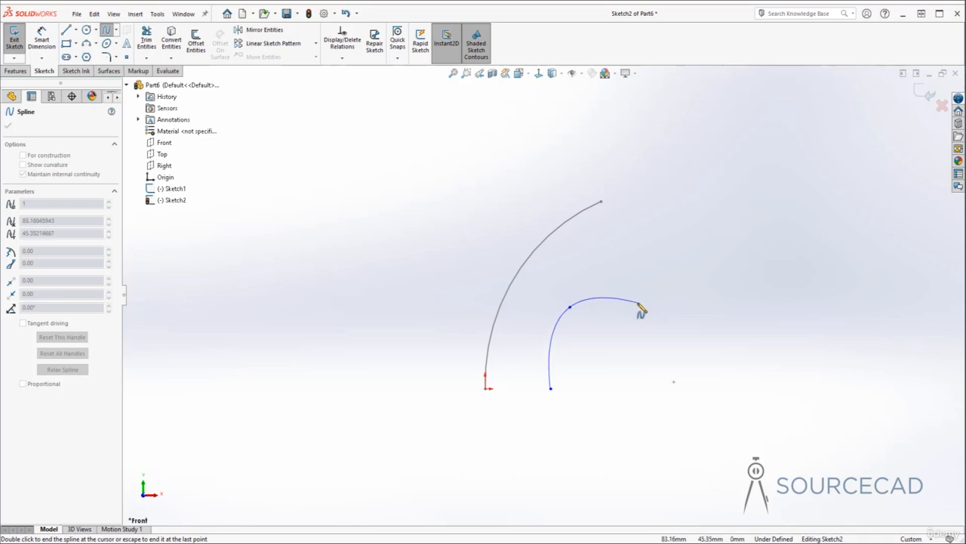
click(629, 288)
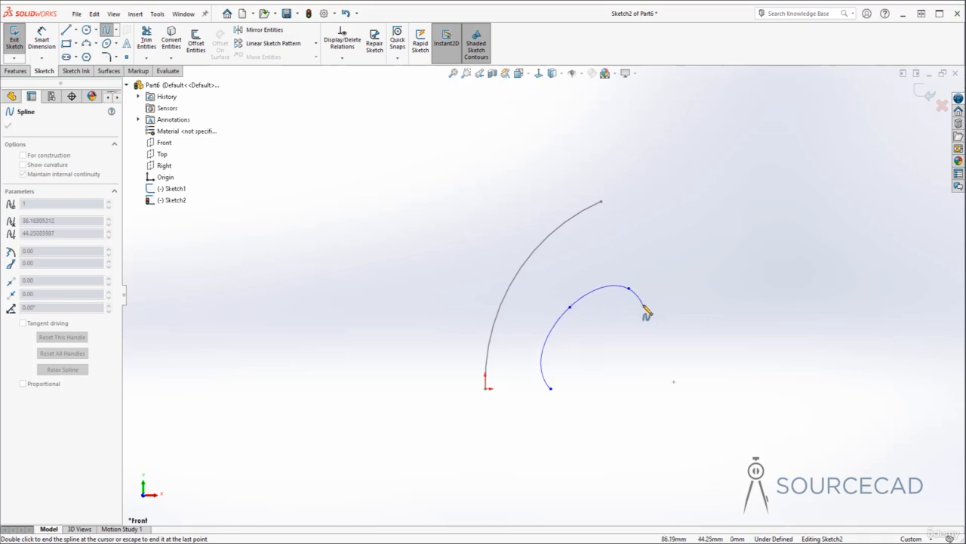
key(Escape)
drag(573, 308, 551, 272)
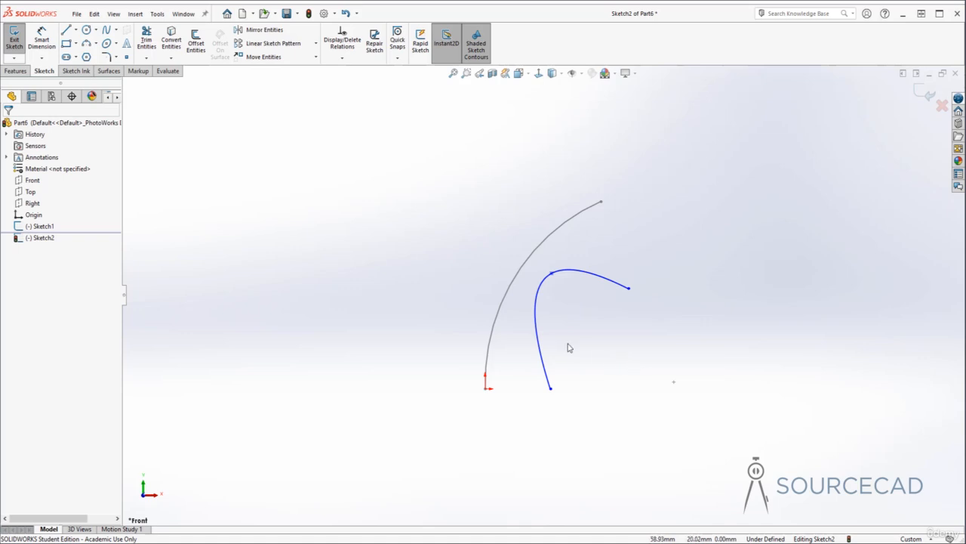
click(923, 93)
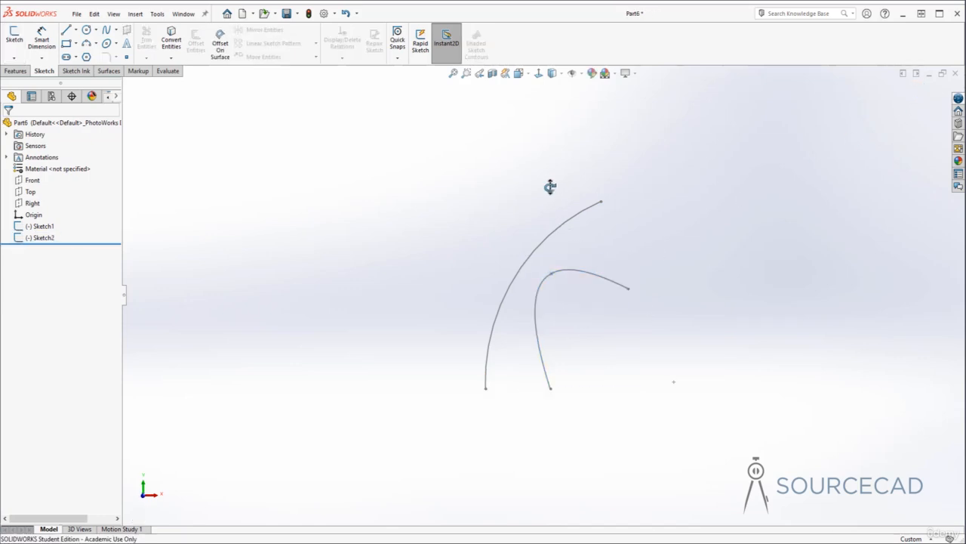
Step: Start a new sketch on the Top plane and draw a circle centred slightly off the origin, smaller than the distance to the spline
middle_drag(551, 187, 517, 254)
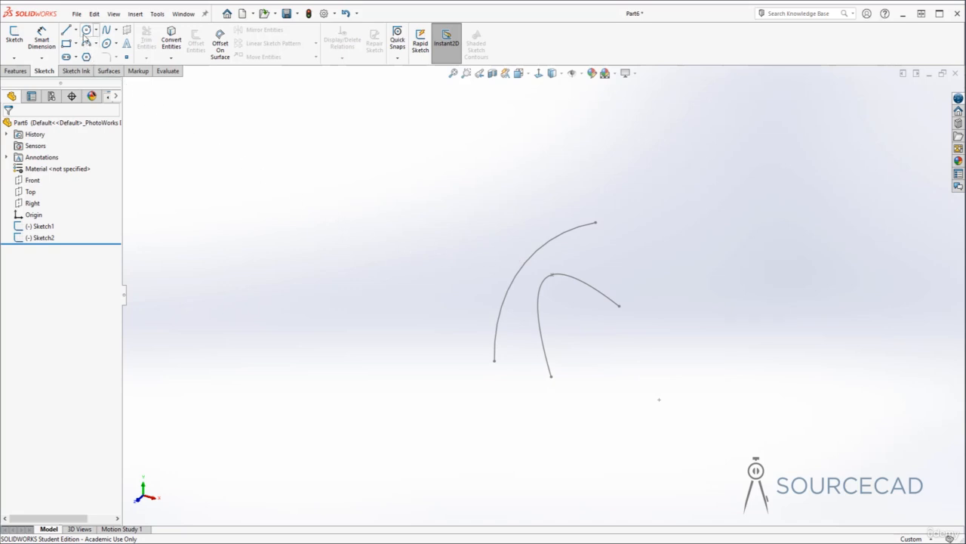
click(87, 32)
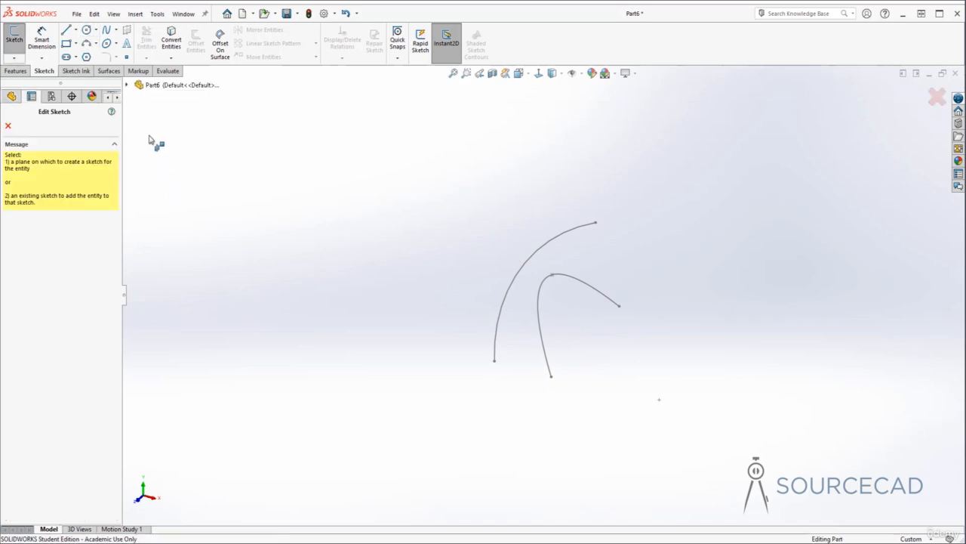
click(136, 85)
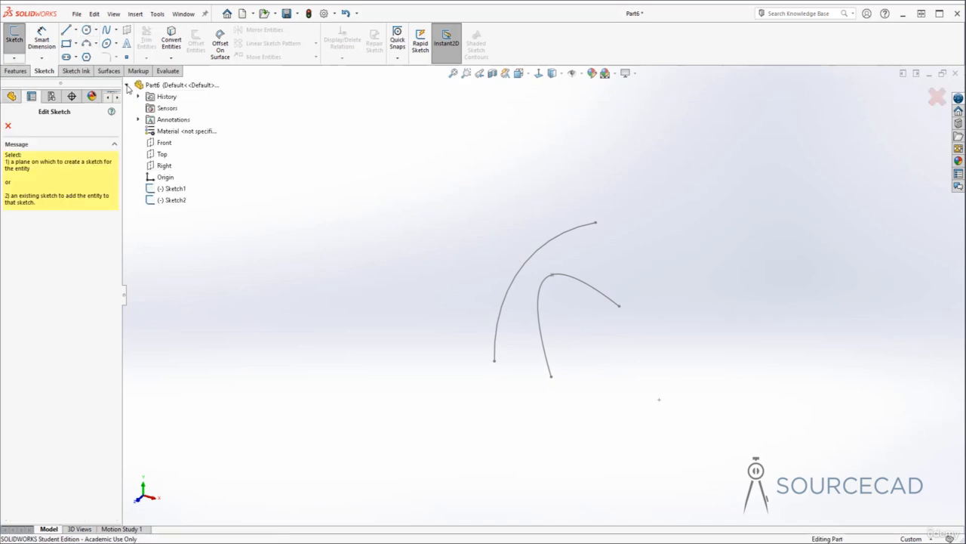
click(163, 154)
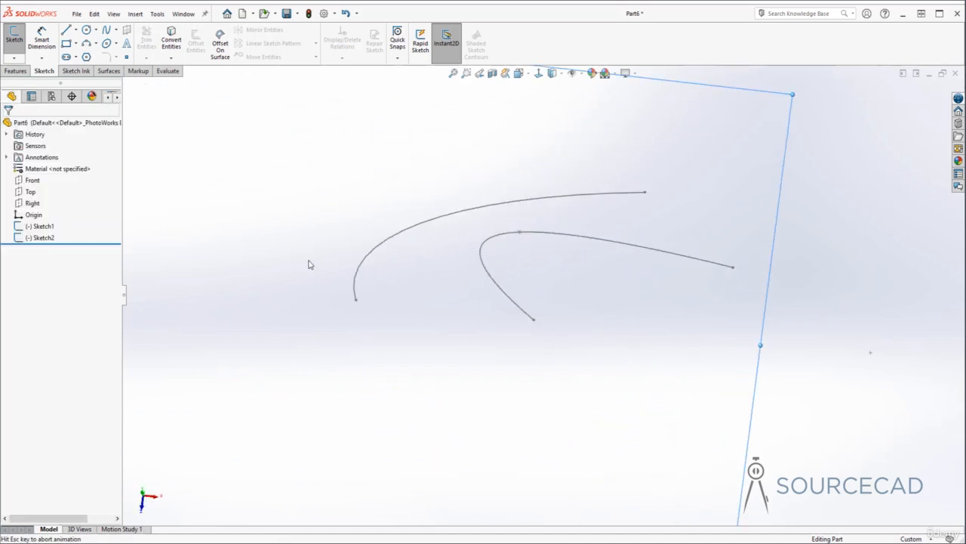
click(315, 308)
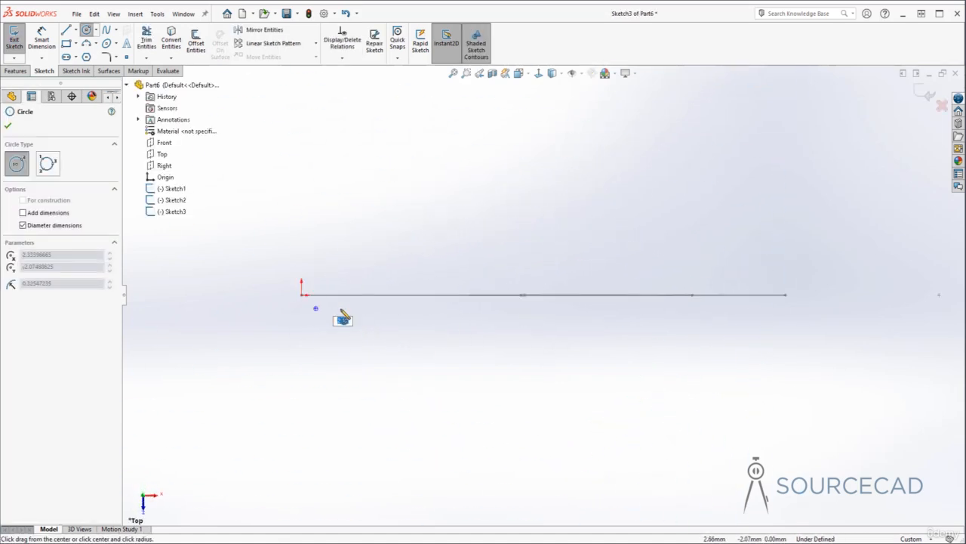
click(477, 310)
key(Escape)
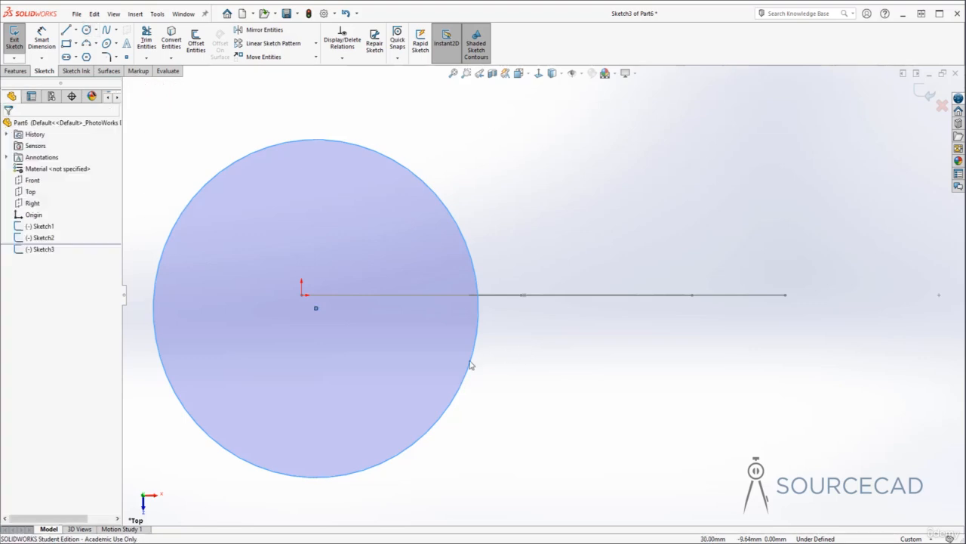
click(570, 347)
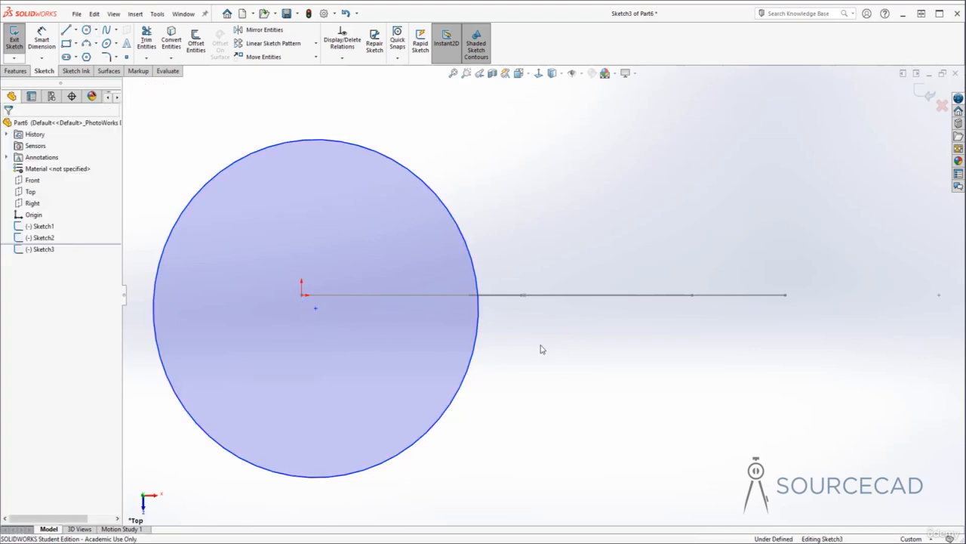
Step: Make the circle's centre point coincident with the origin
mouse_move(368, 328)
middle_down()
mouse_move(370, 274)
mouse_move(544, 310)
mouse_move(604, 289)
mouse_move(400, 375)
middle_up()
click(386, 354)
ctrl+click(401, 367)
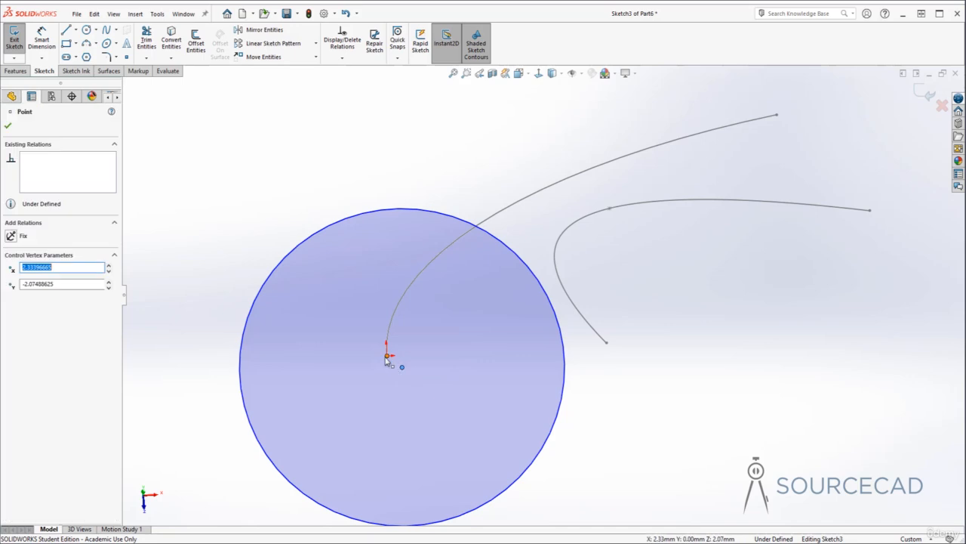
click(30, 319)
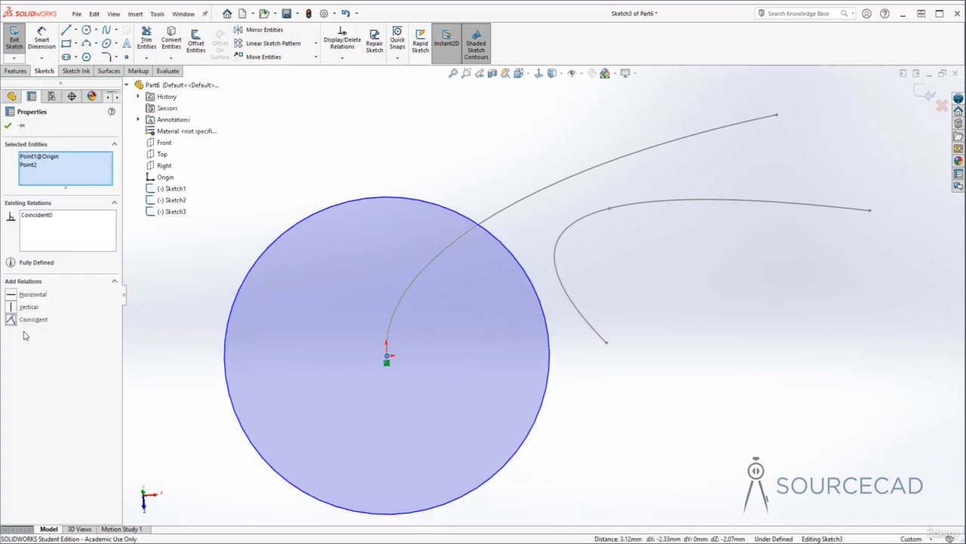
click(633, 408)
Step: Make the circle coincident with the lower endpoint of the spline
middle_drag(599, 367, 596, 360)
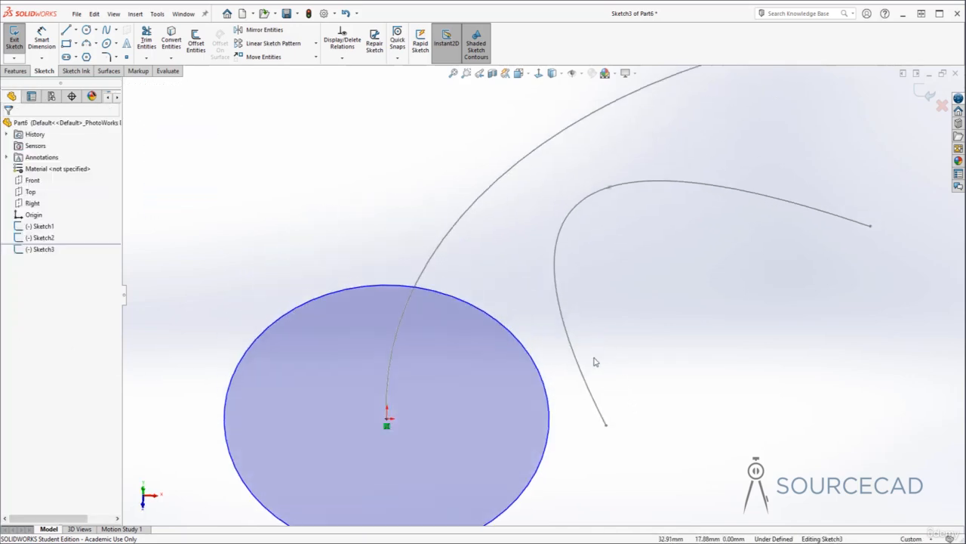
click(605, 425)
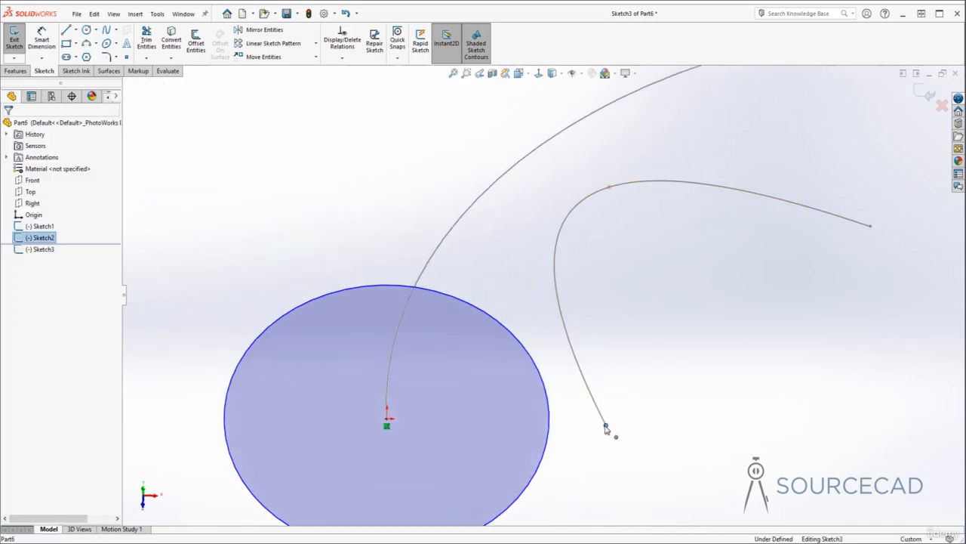
ctrl+click(551, 425)
click(13, 306)
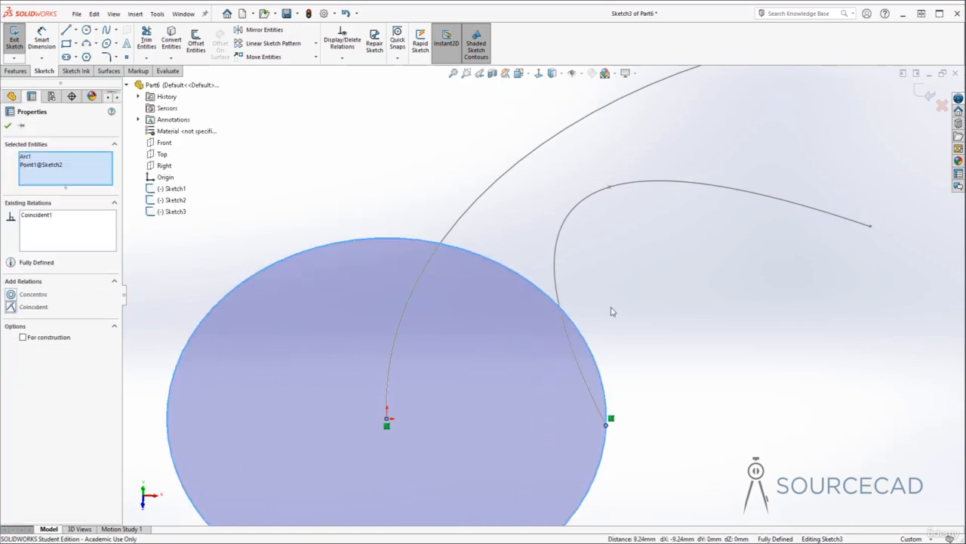
Step: Finish the profile circle's sketch on the Top plane
click(612, 311)
scroll(613, 310, up, 4)
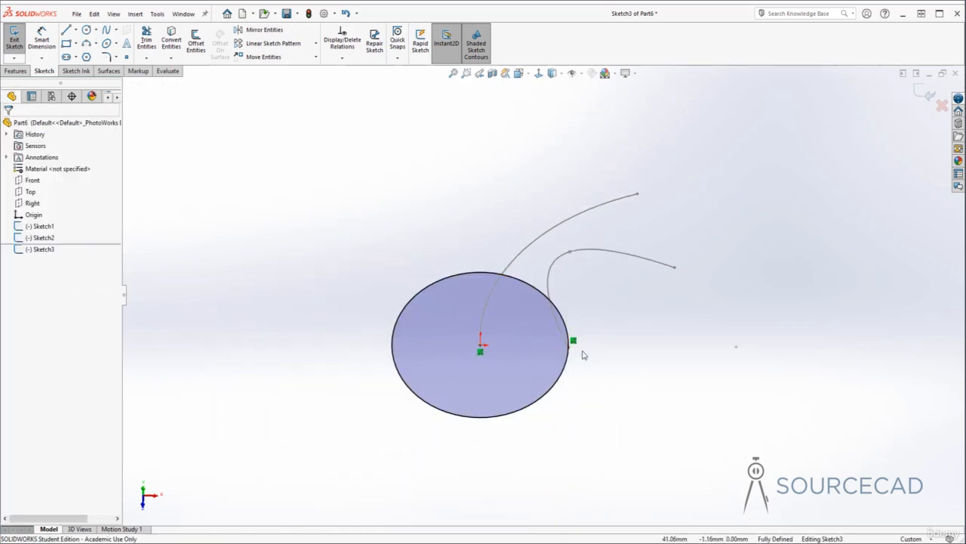
middle_drag(582, 352, 606, 317)
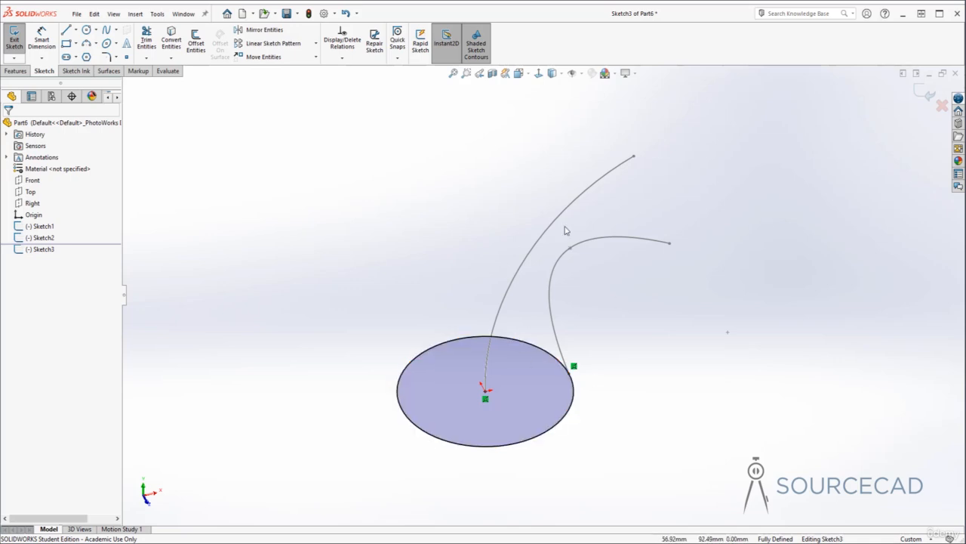
click(924, 93)
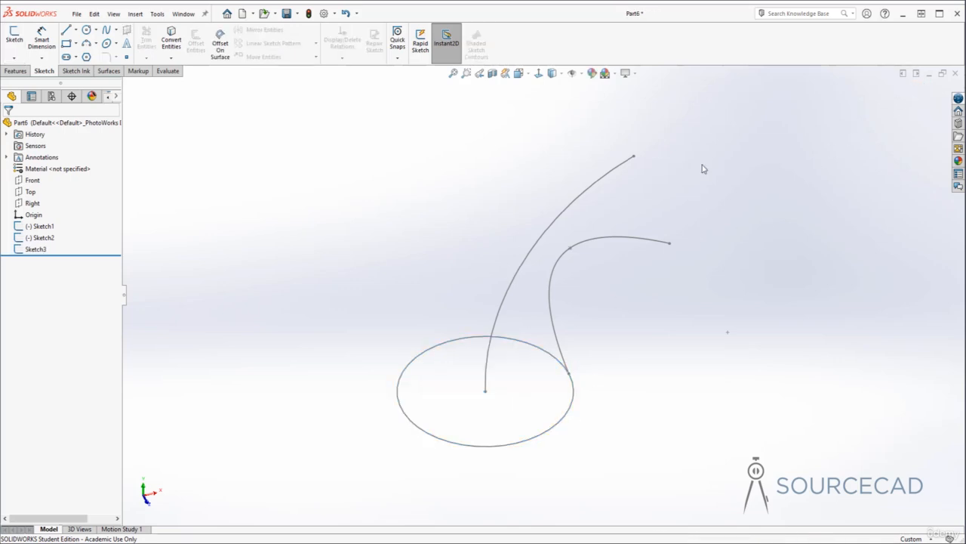
middle_drag(668, 221, 578, 154)
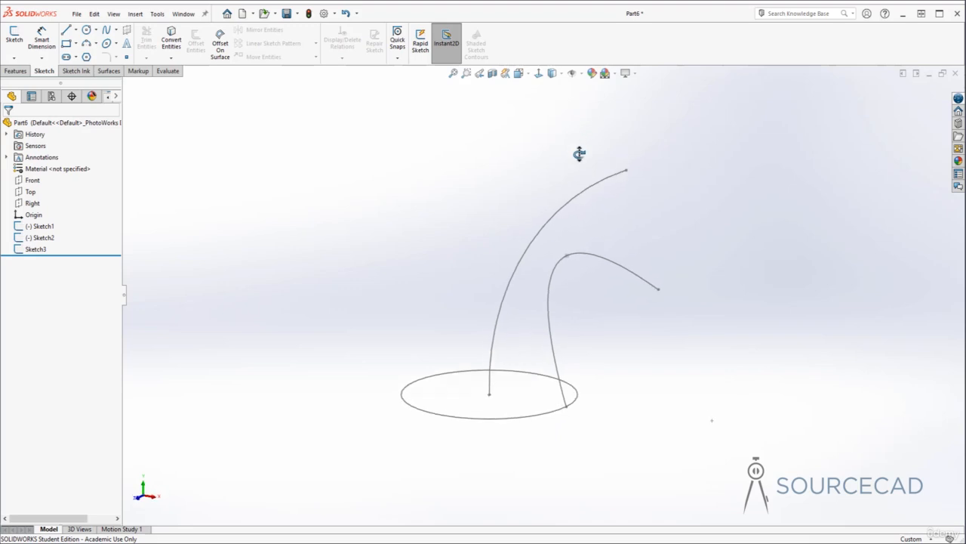
Step: Start a Swept Boss/Base with the circle as the profile and the arc as the path
click(15, 71)
click(89, 31)
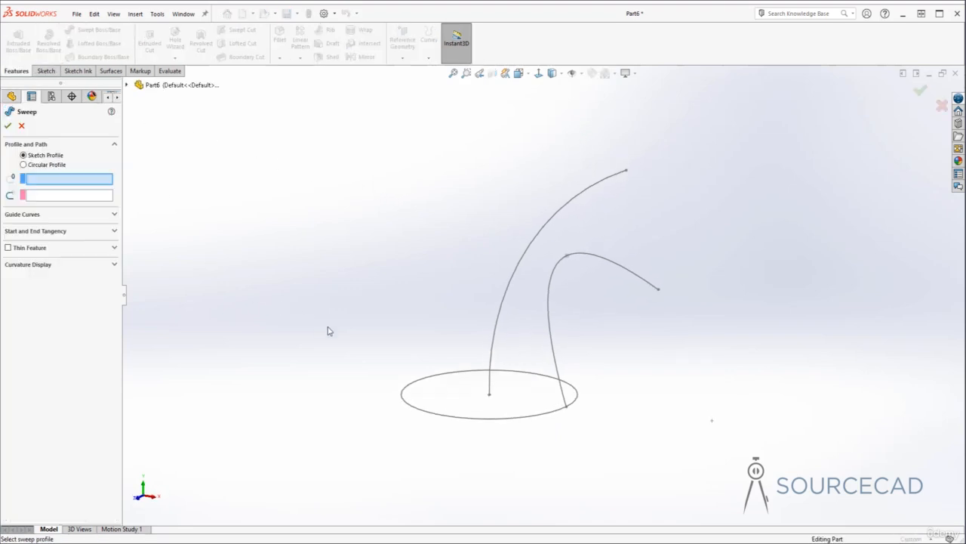
click(424, 379)
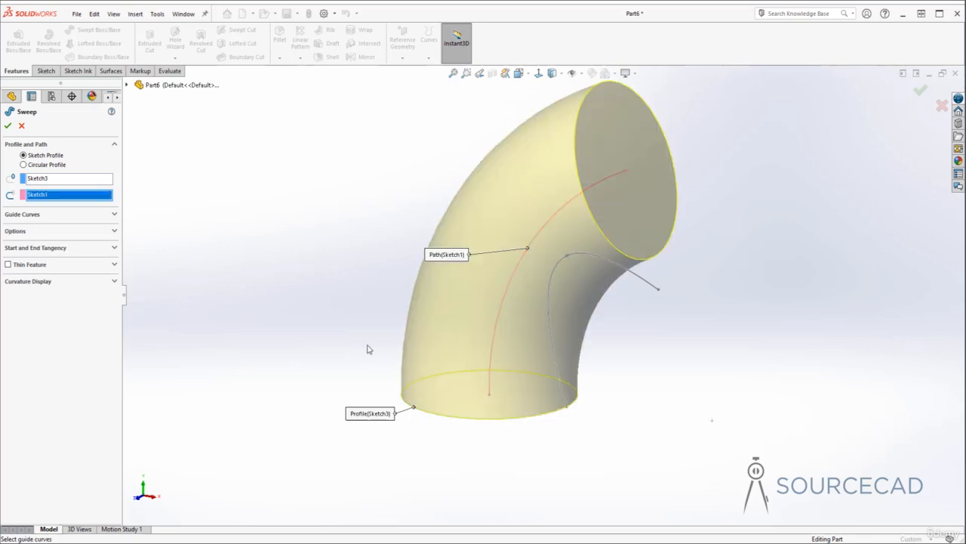
Step: Add the spline as the sweep's guide curve and create the sweep
click(114, 214)
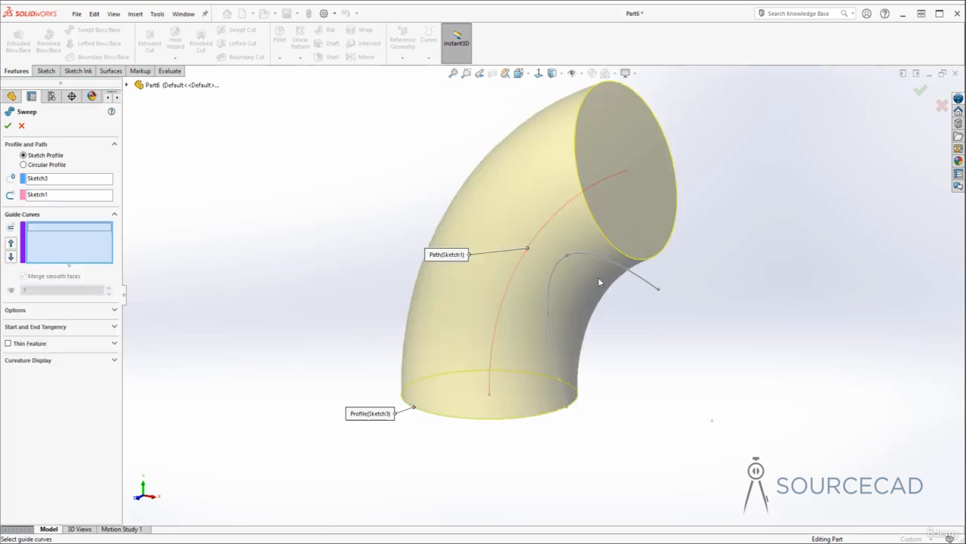
click(649, 283)
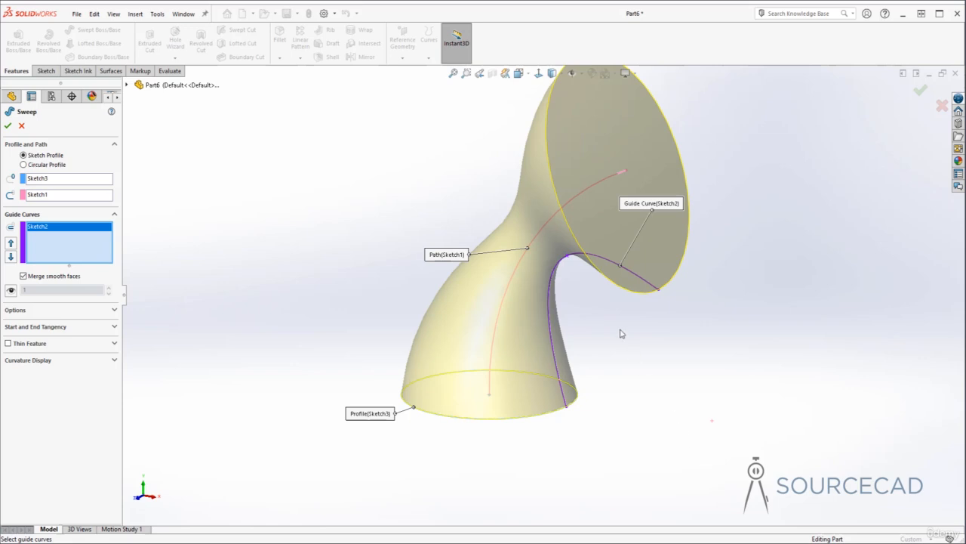
middle_drag(622, 333, 647, 332)
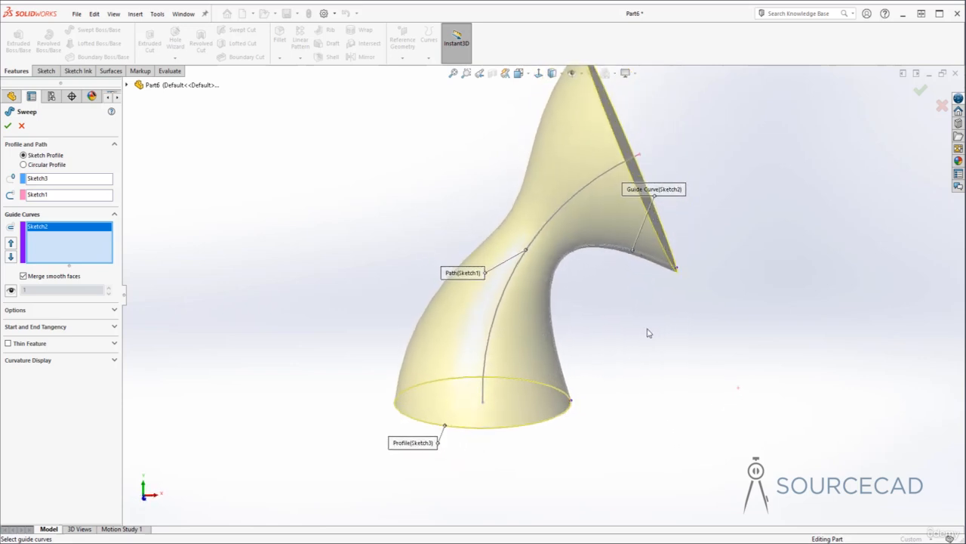
scroll(647, 332, up, 3)
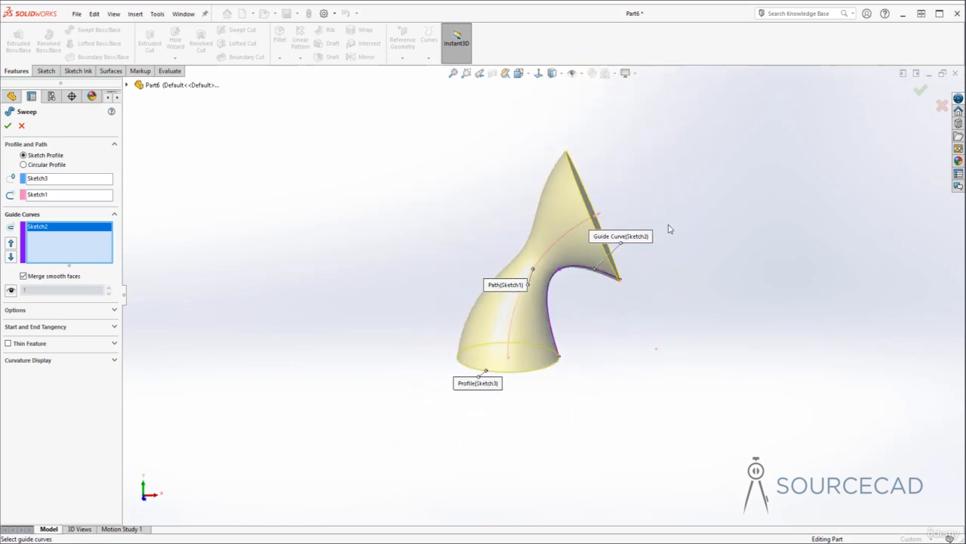
scroll(623, 264, down, 3)
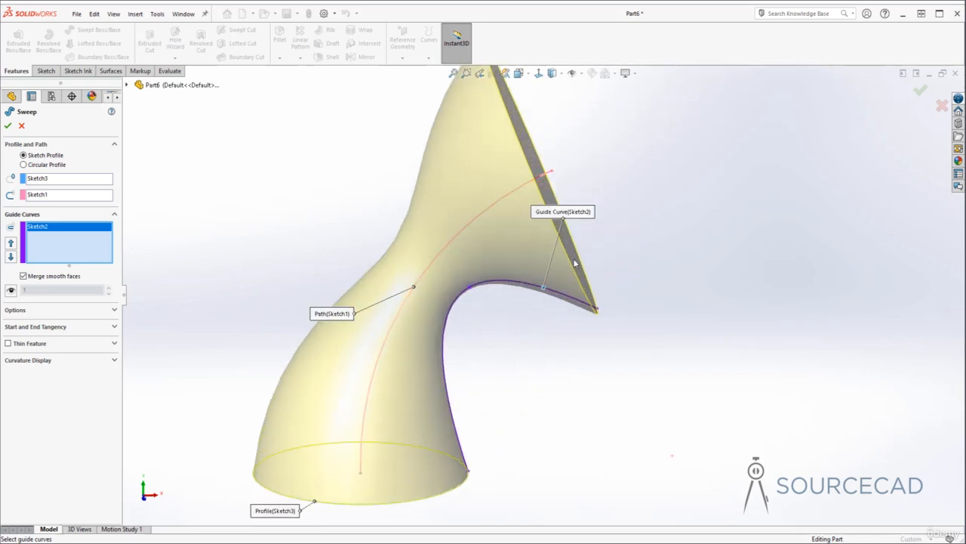
ctrl+middle_drag(617, 243, 624, 279)
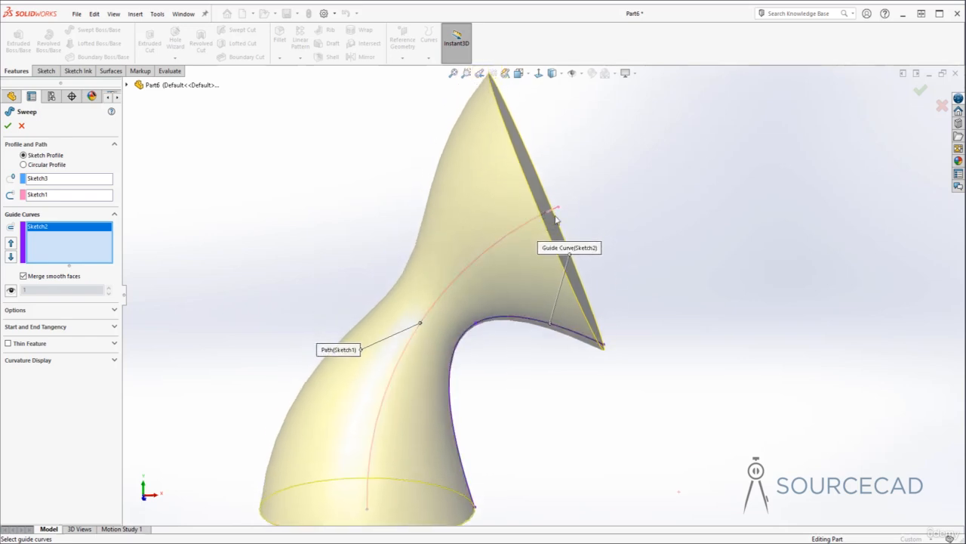
scroll(551, 212, up, 2)
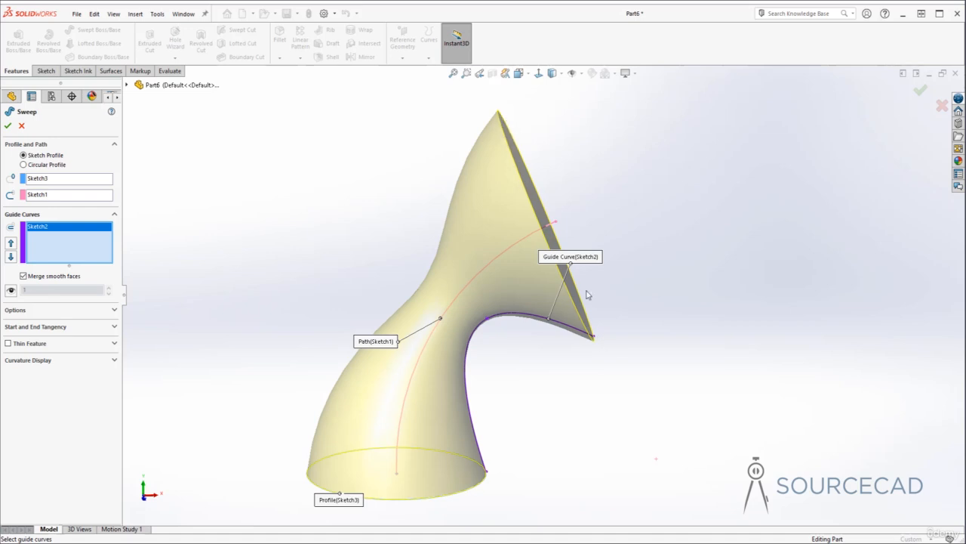
click(921, 90)
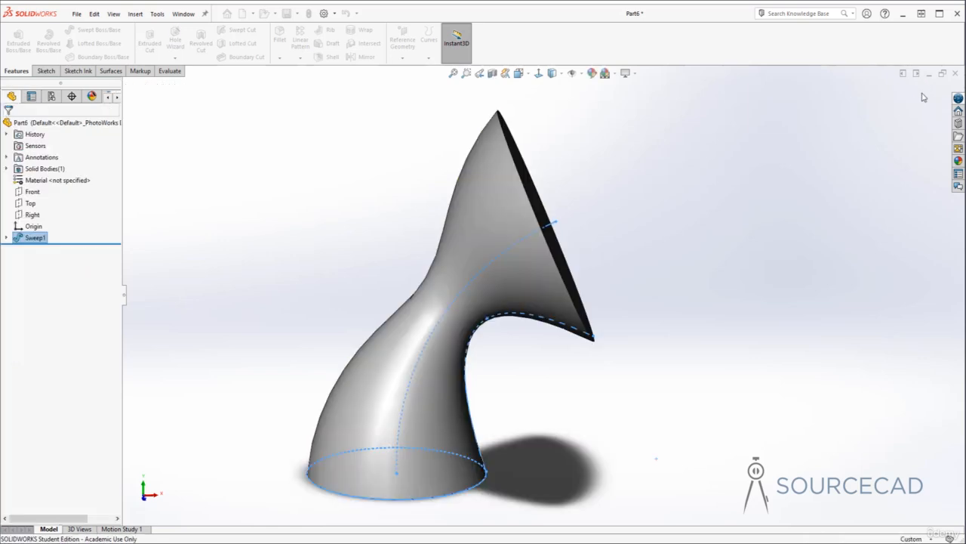
Step: Create a new part document
scroll(621, 248, up, 3)
middle_drag(621, 247, 630, 253)
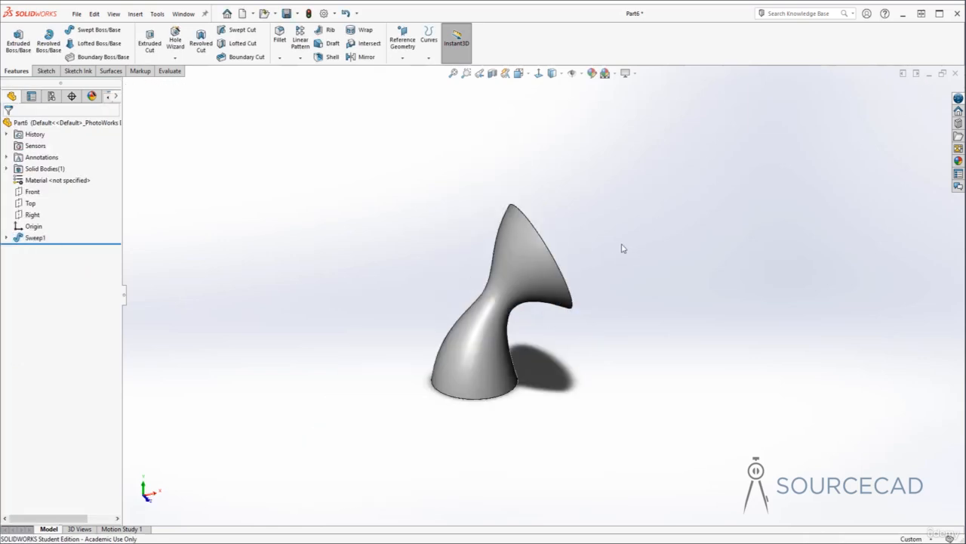
click(242, 13)
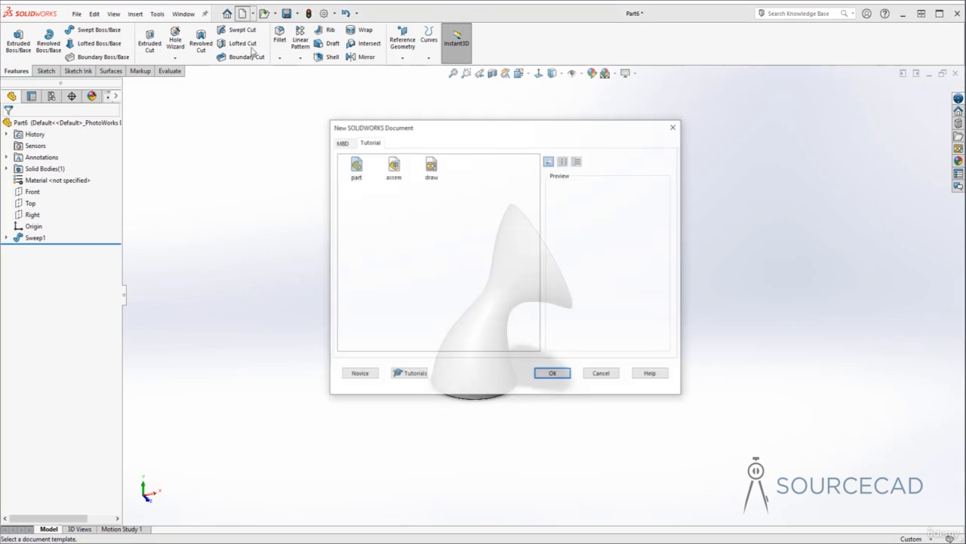
click(552, 374)
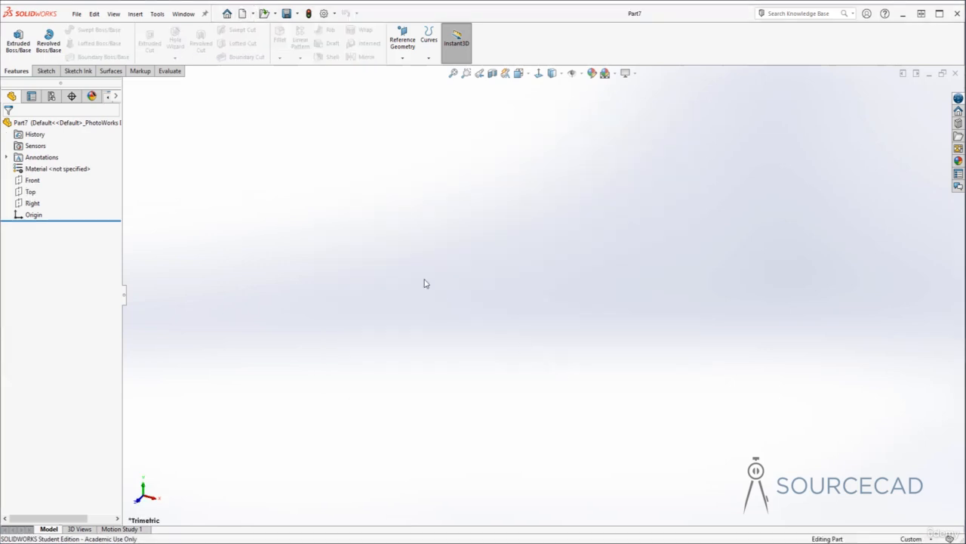
Step: Start a sketch on the Top plane and draw a circle about 56 mm in diameter centred on the origin
click(46, 71)
click(15, 37)
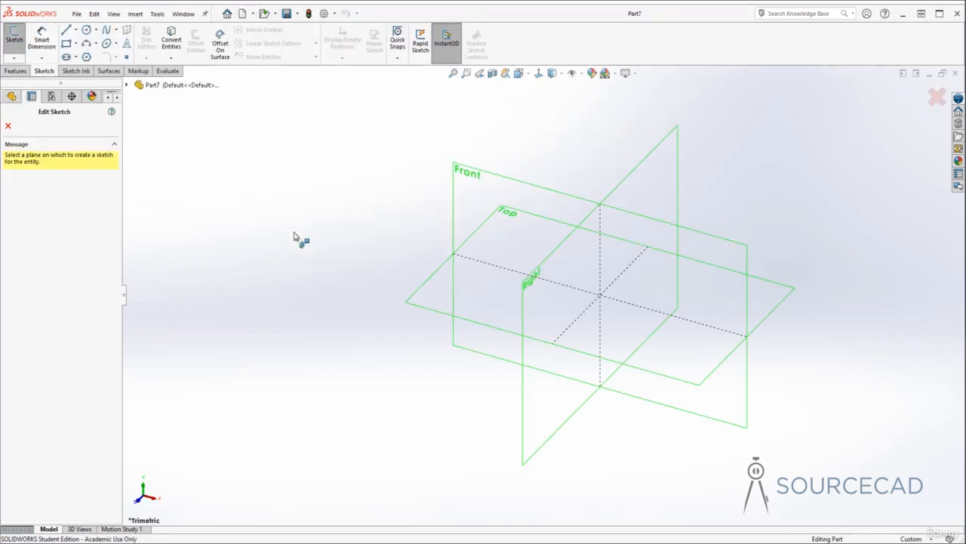
click(433, 299)
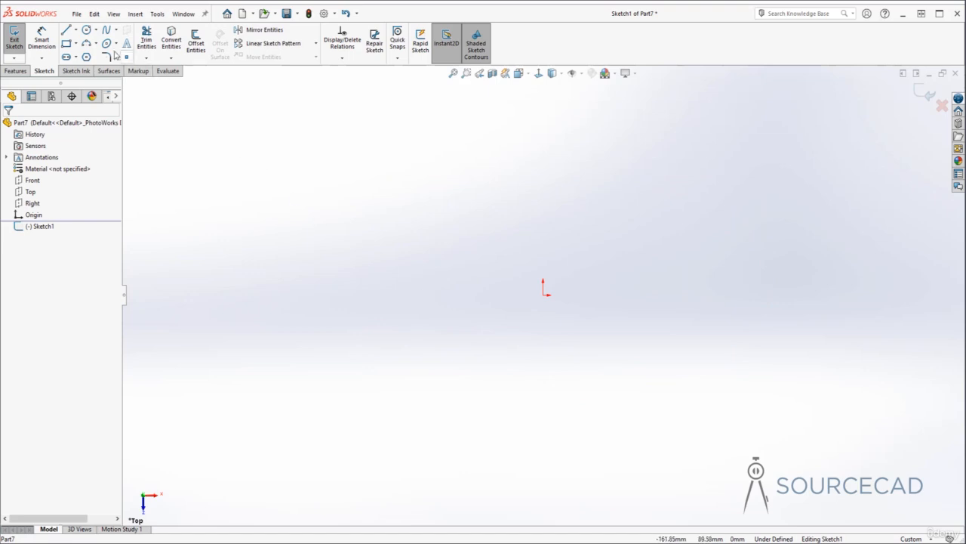
click(87, 30)
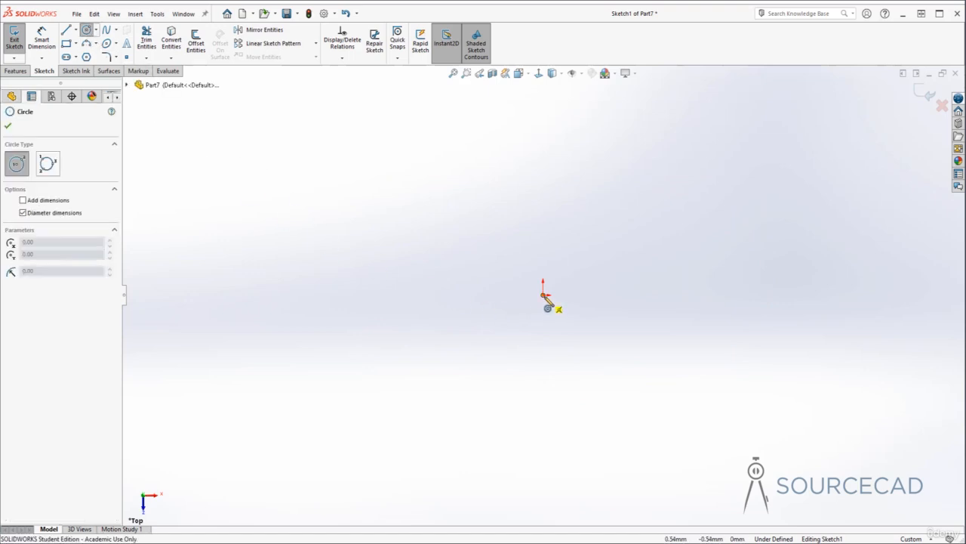
click(543, 294)
click(608, 300)
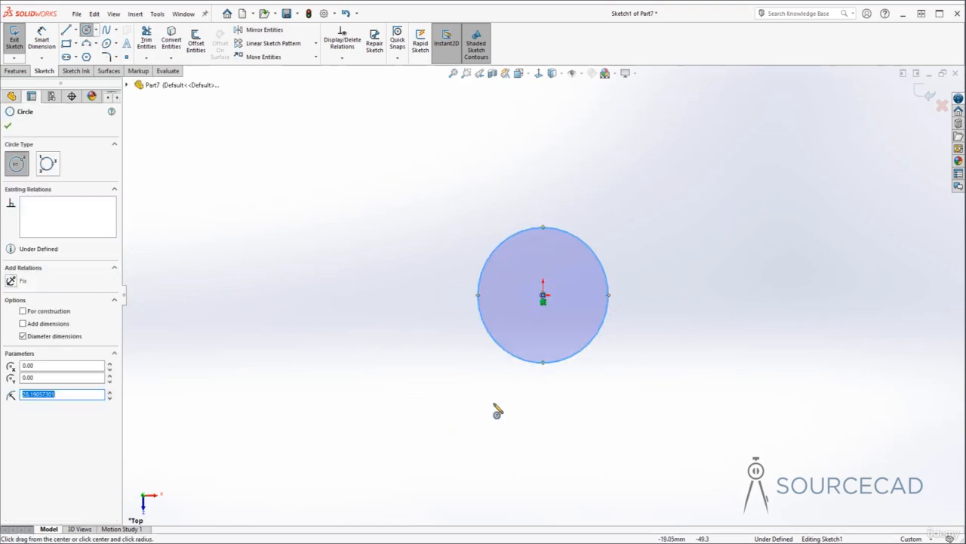
Step: Dimension the circle's diameter as 60 mm and finish the sketch
key(d)
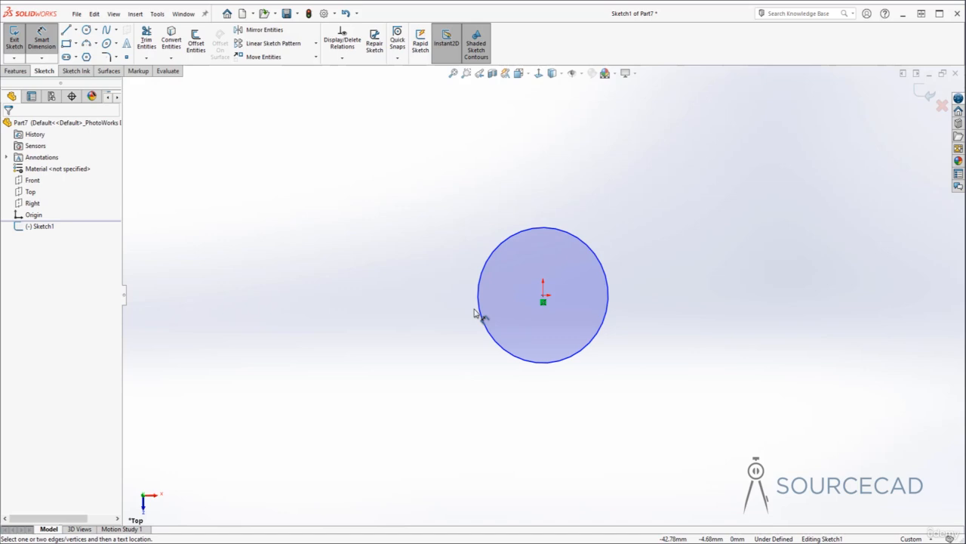
click(486, 259)
click(400, 294)
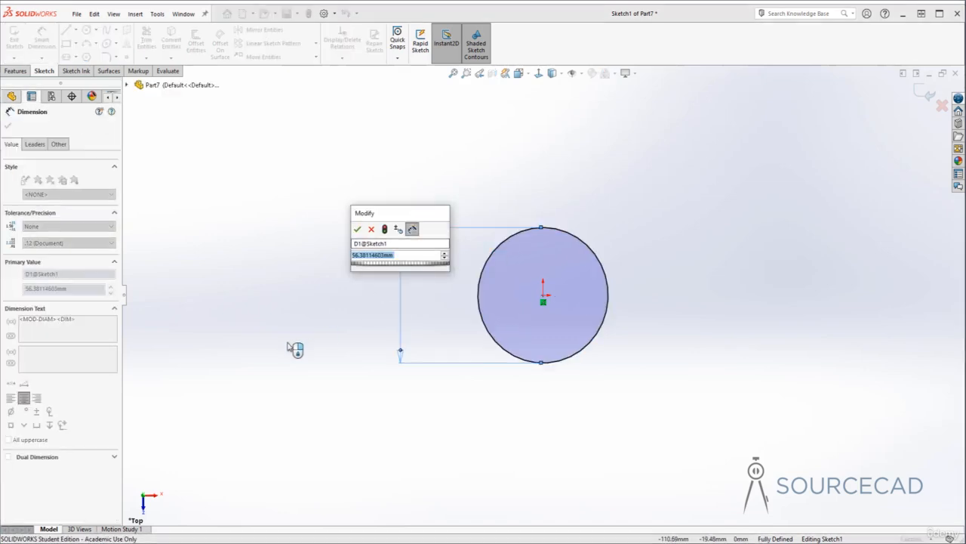
text(60)
key(Return)
click(672, 260)
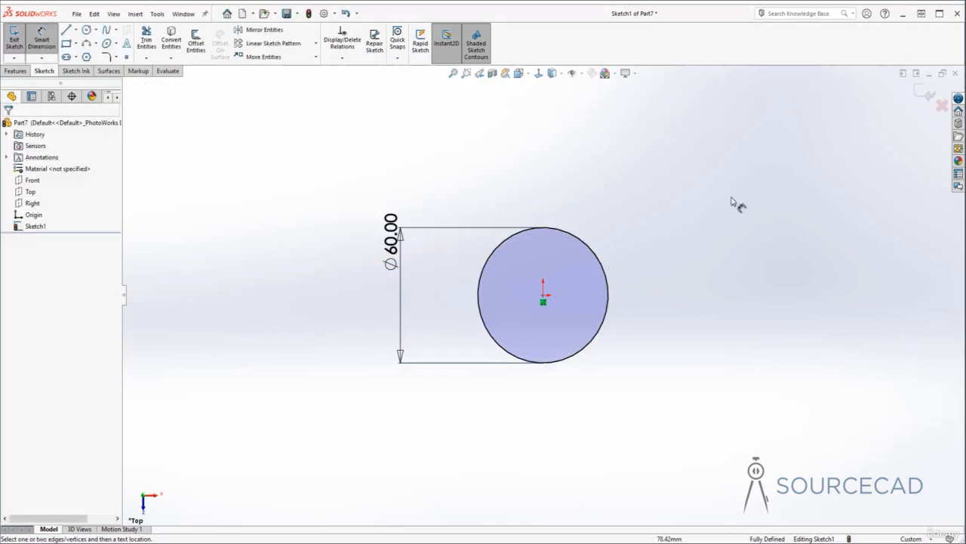
click(923, 91)
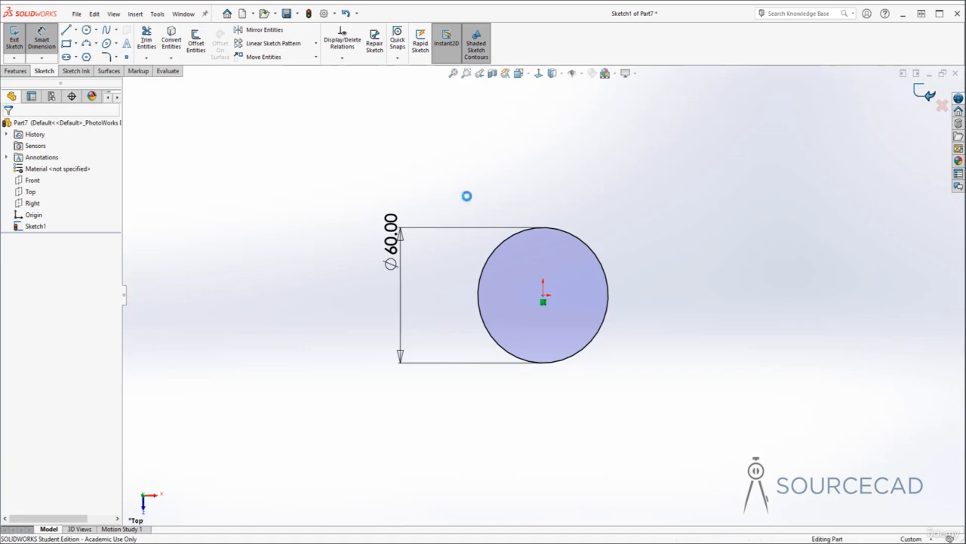
Step: In a new Front plane sketch, draw a vertical line upward from the origin as the path, and finish the sketch
middle_drag(390, 287, 377, 166)
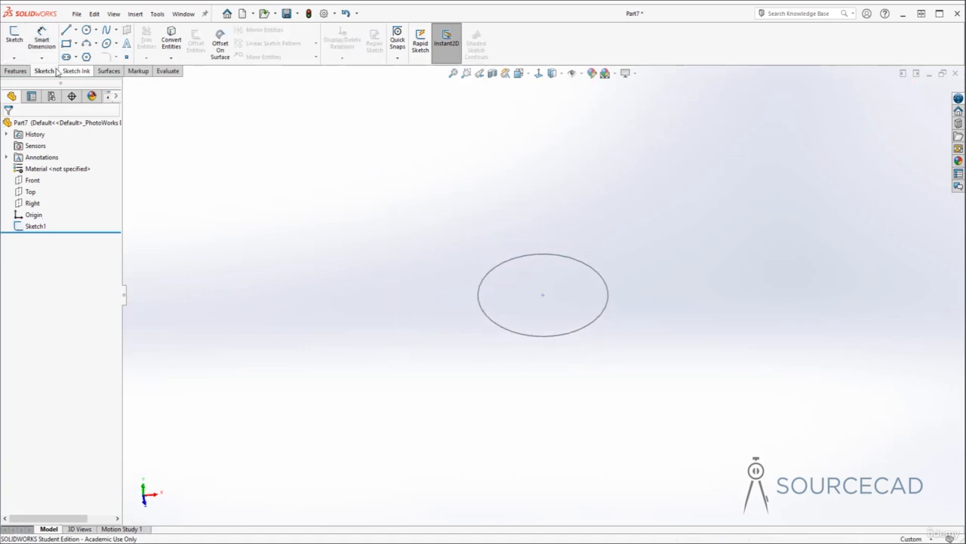
click(13, 36)
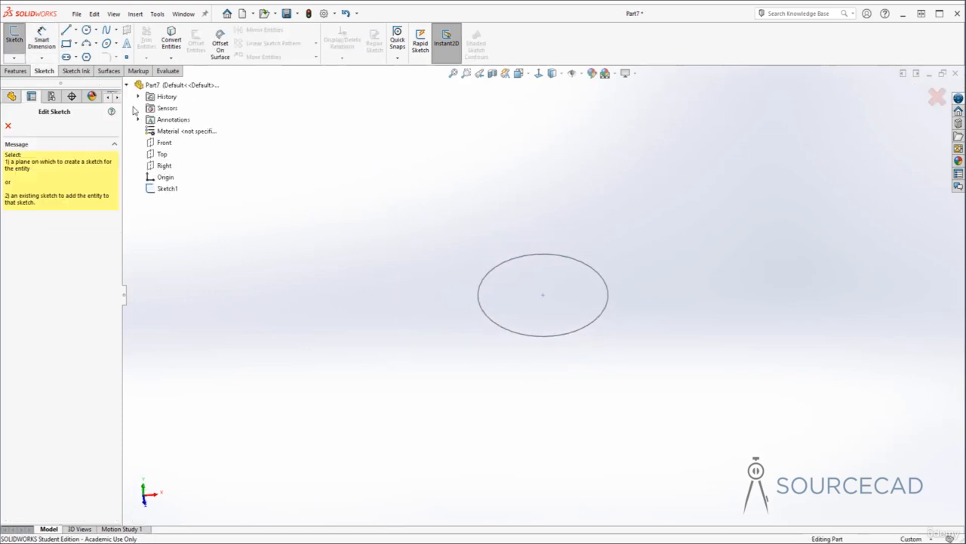
click(162, 144)
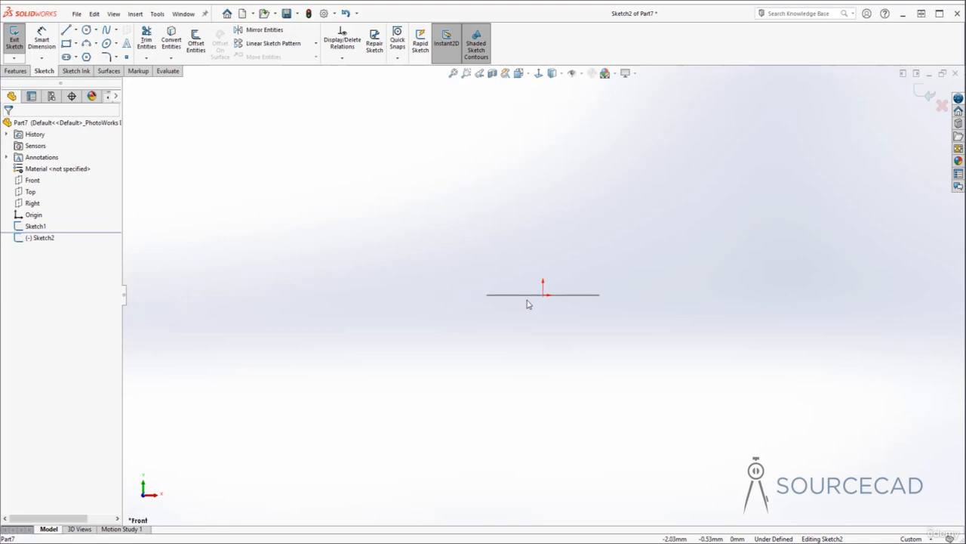
click(66, 30)
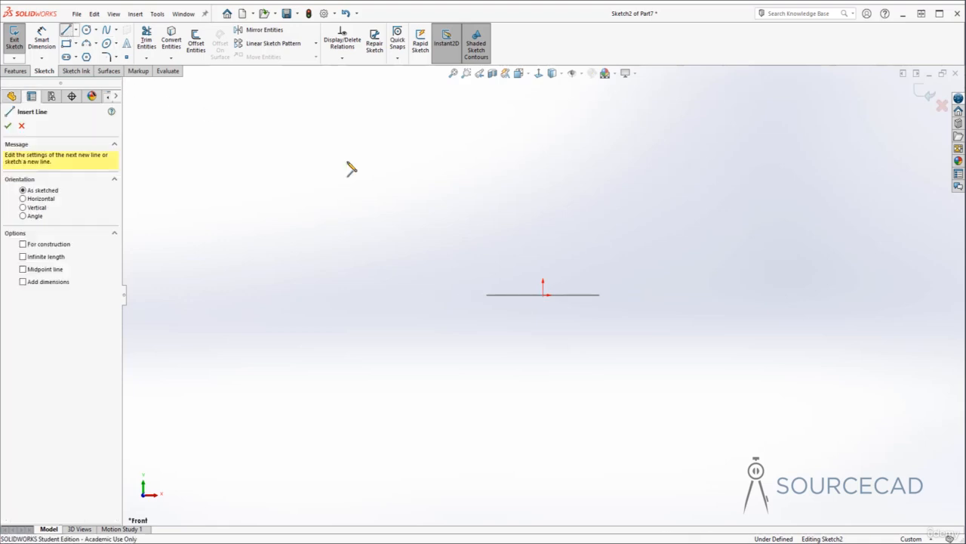
click(543, 295)
ctrl+middle_drag(544, 171, 538, 274)
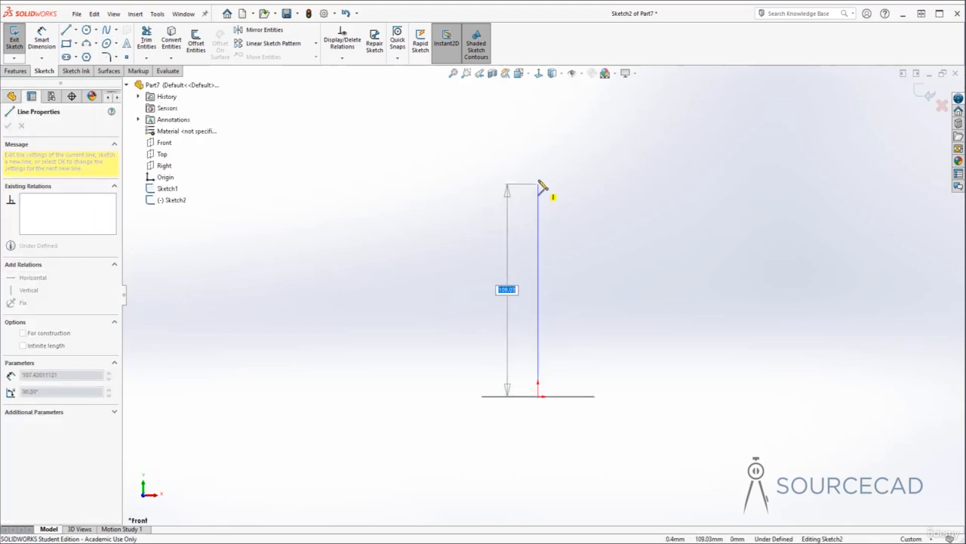
click(538, 174)
key(Escape)
click(466, 291)
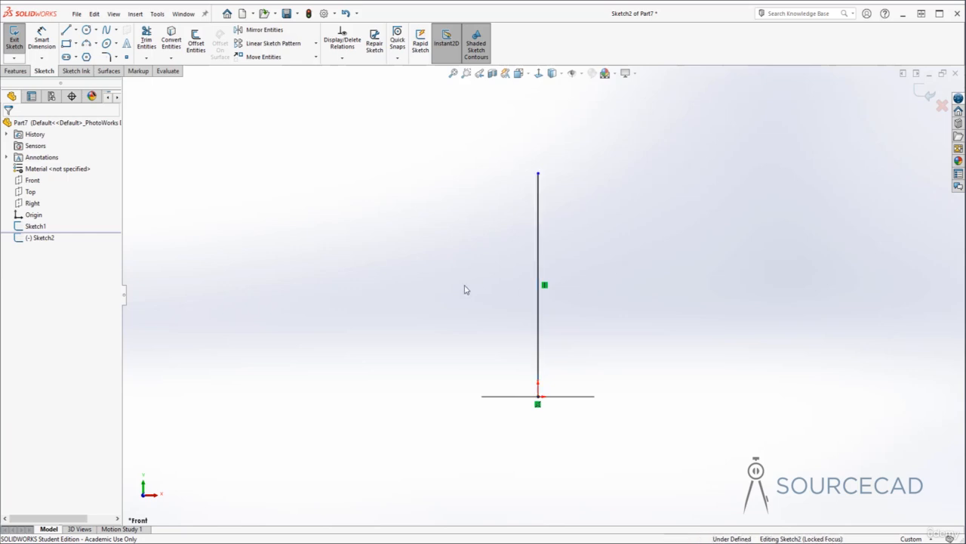
click(925, 92)
Step: Start a new sketch on the Front plane and draw a three-point arc of about 85.5 mm radius, rising from near the circle's edge and curving outward
middle_drag(461, 261, 453, 293)
click(14, 35)
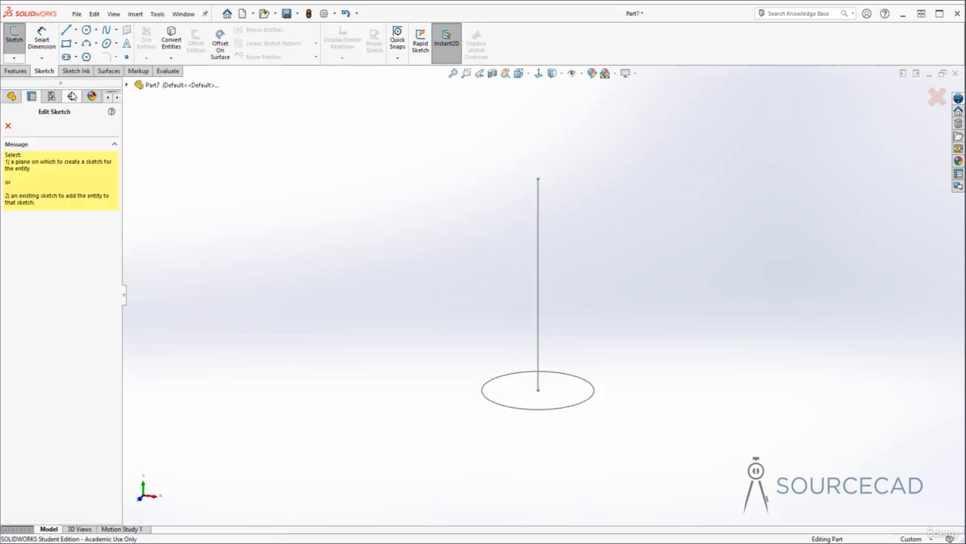
click(127, 86)
click(159, 144)
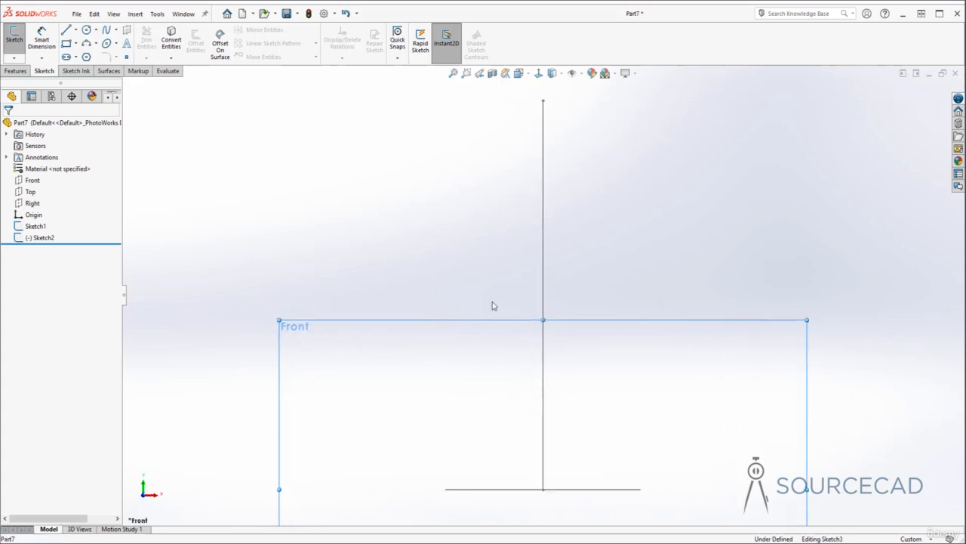
click(87, 43)
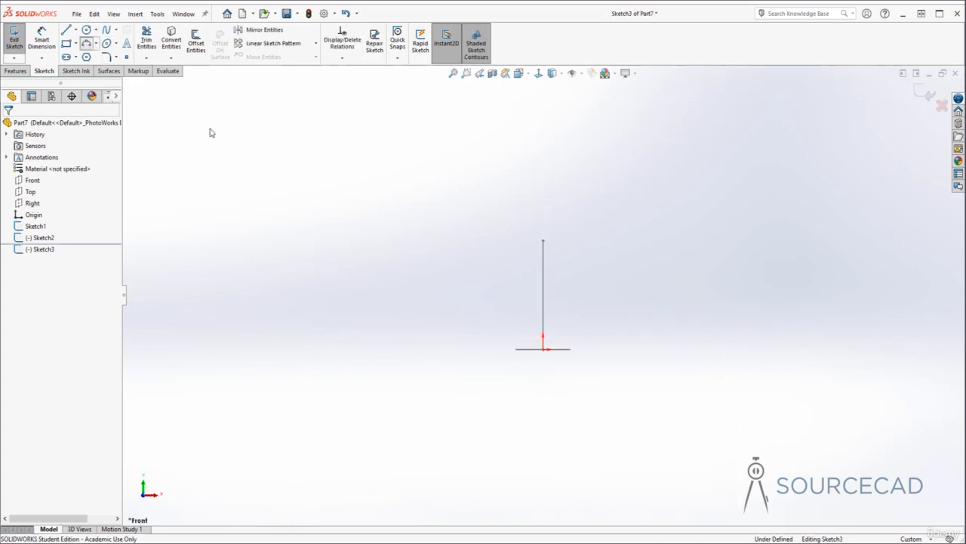
click(571, 344)
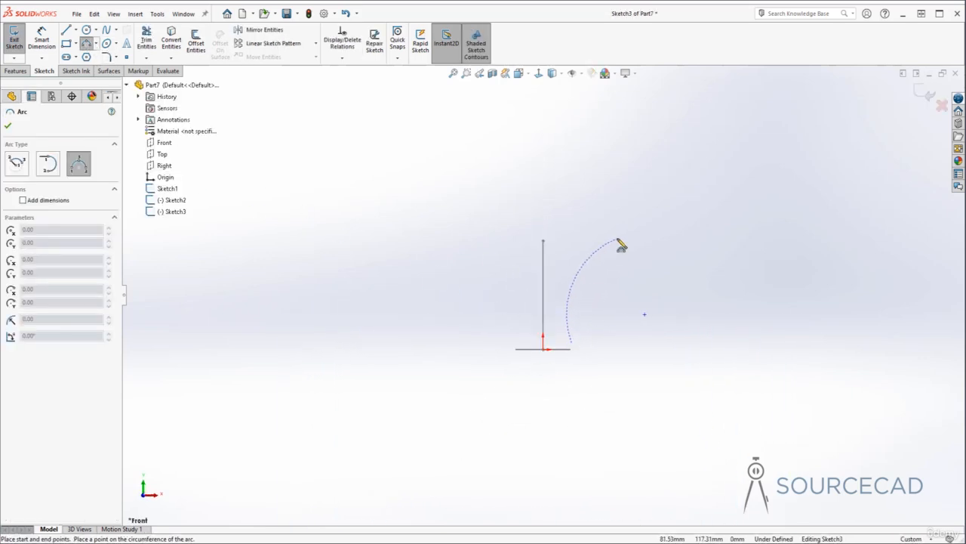
click(617, 239)
click(574, 301)
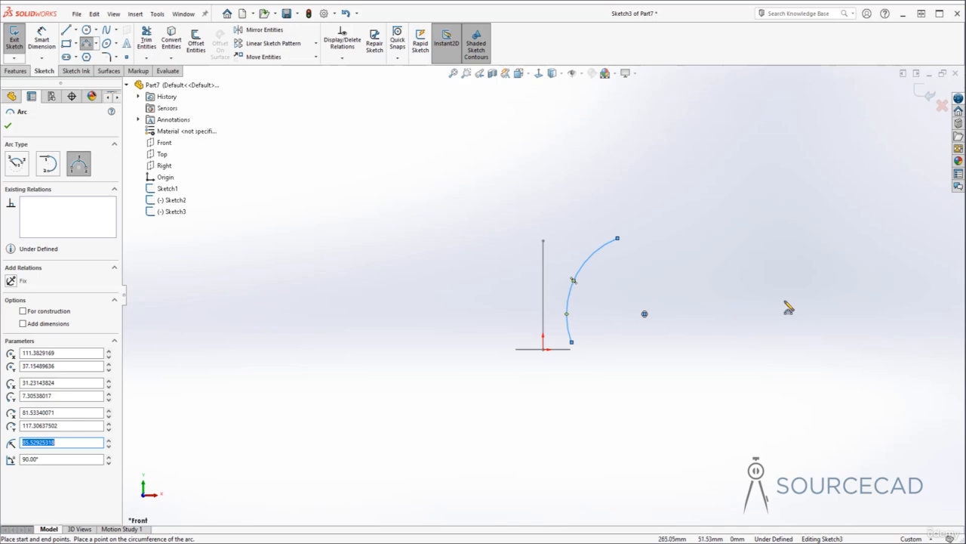
key(Escape)
Step: Add a Pierce relation between the arc's lower endpoint and the profile circle, and finish the guide curve sketch
middle_drag(587, 324, 579, 353)
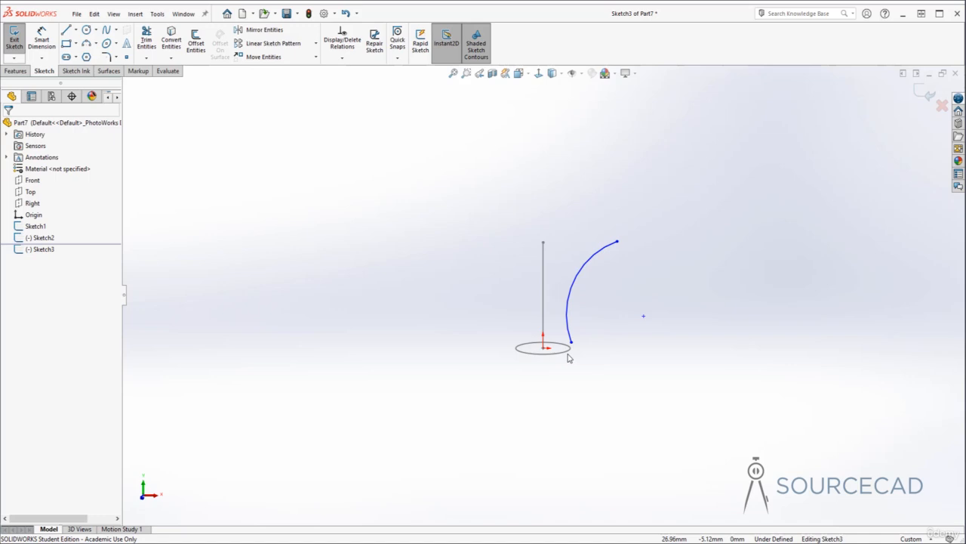
scroll(592, 351, down, 5)
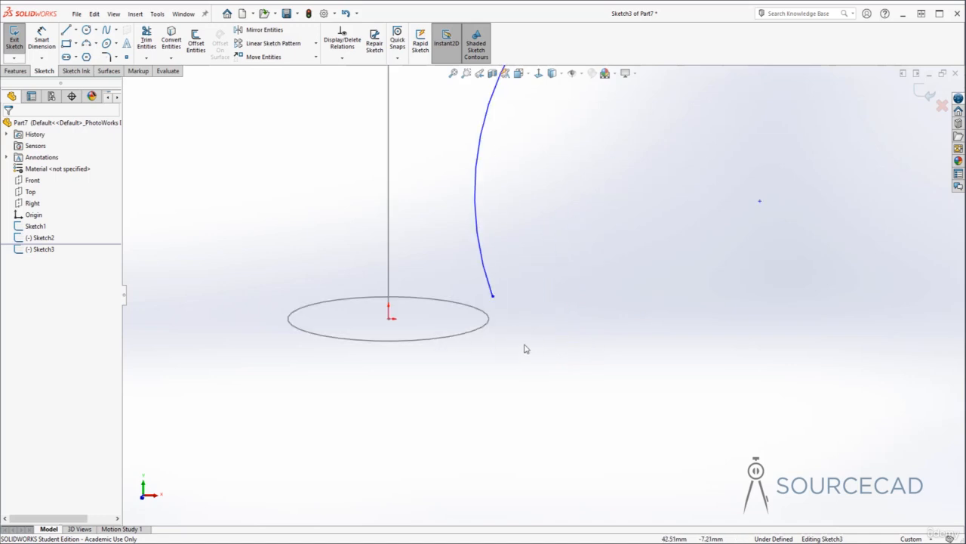
click(493, 297)
ctrl+click(491, 326)
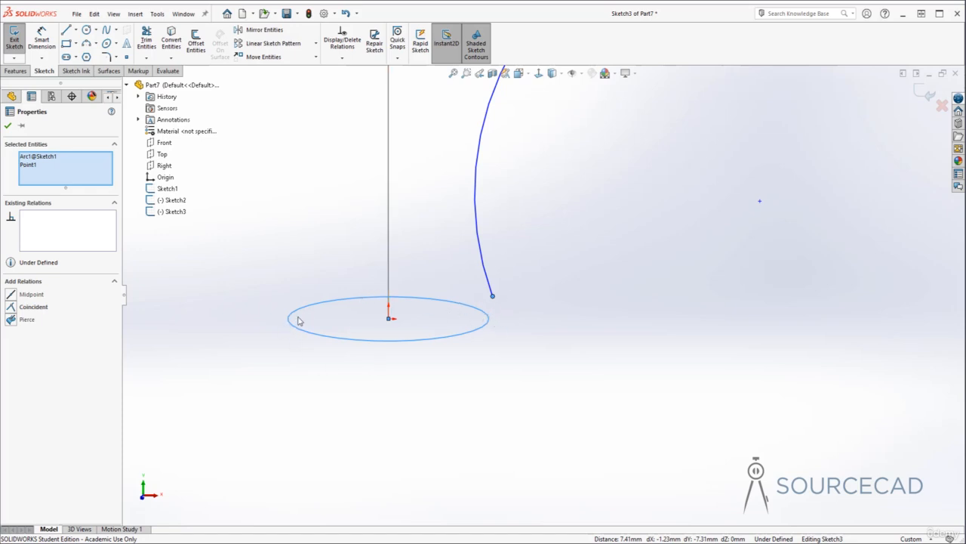
click(13, 321)
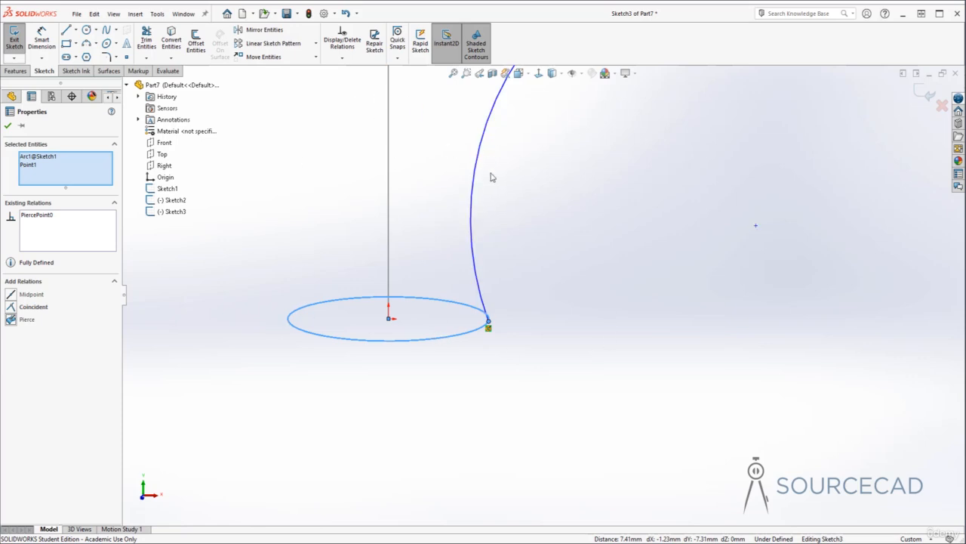
click(7, 125)
scroll(569, 280, up, 5)
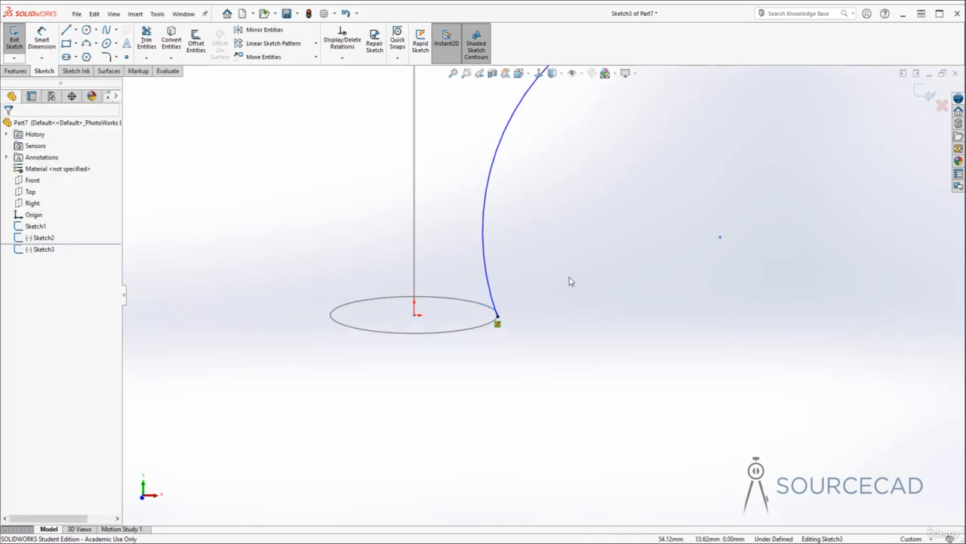
click(924, 91)
Step: Try to create a swept boss from the dimensioned circle along the vertical line, with the arc as guide curve
middle_drag(589, 267, 383, 268)
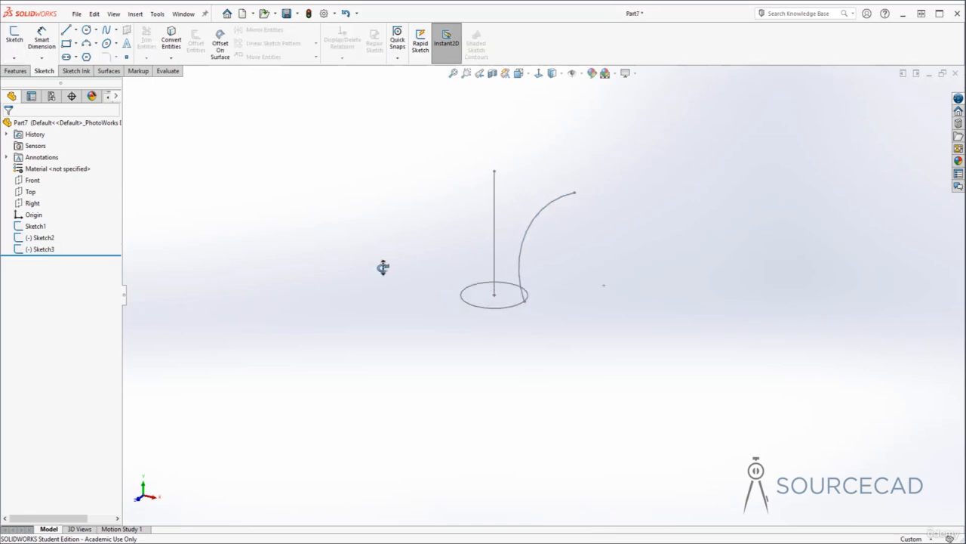
click(15, 70)
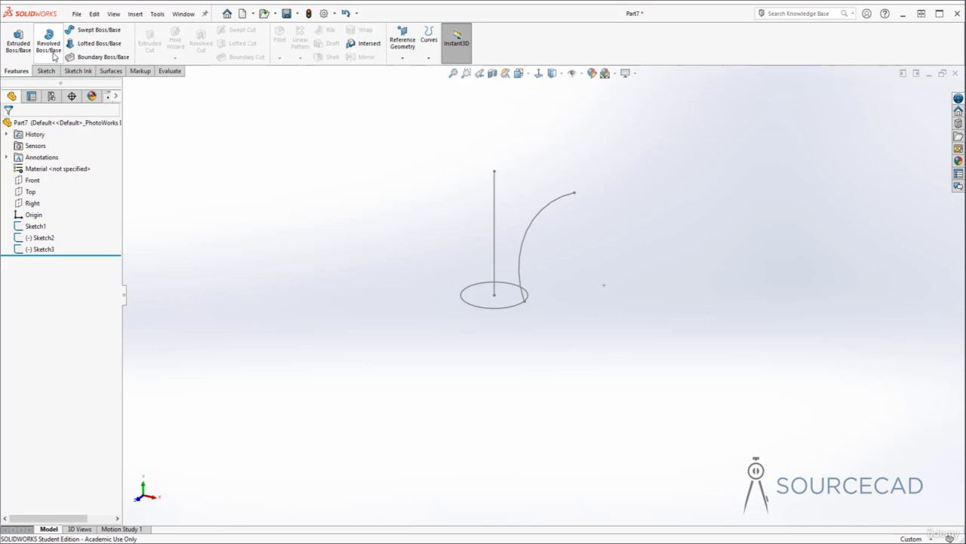
click(95, 29)
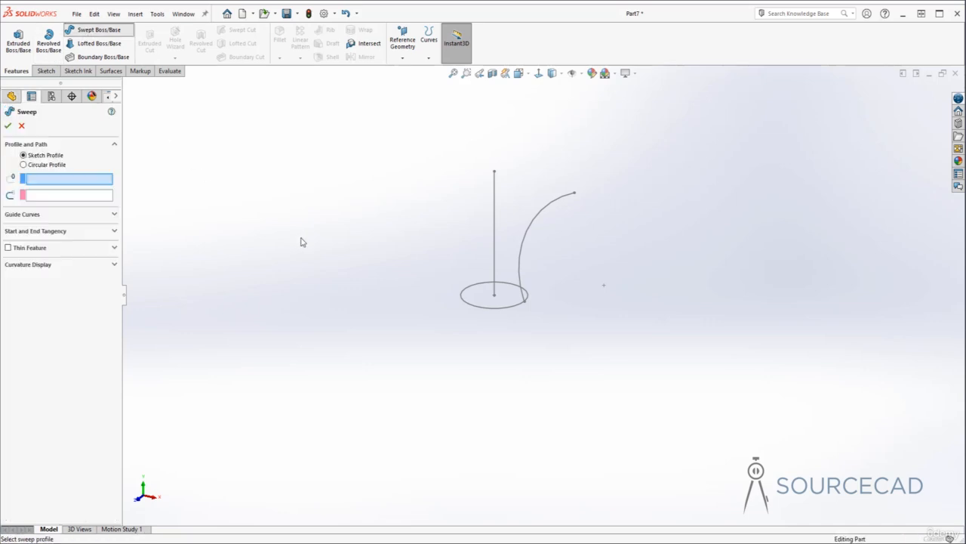
click(499, 313)
click(493, 240)
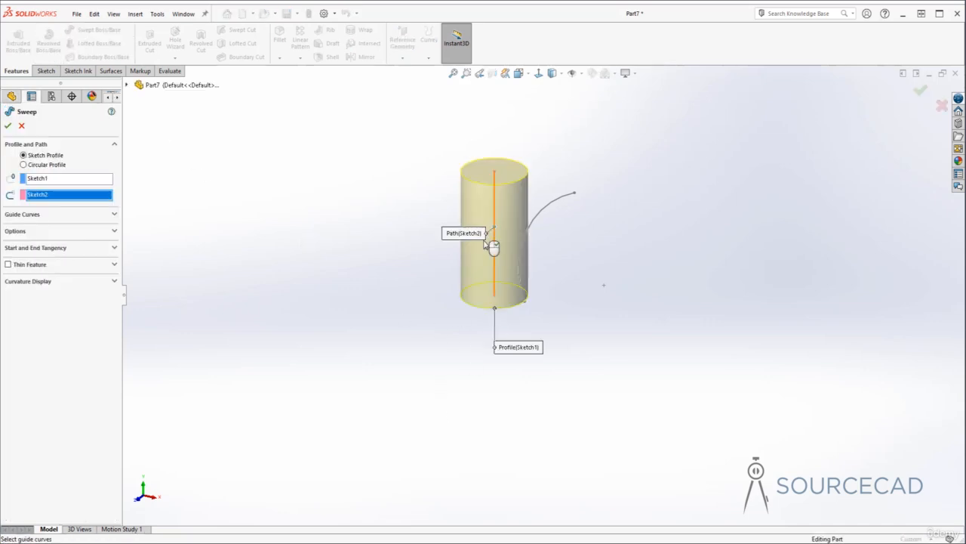
click(113, 215)
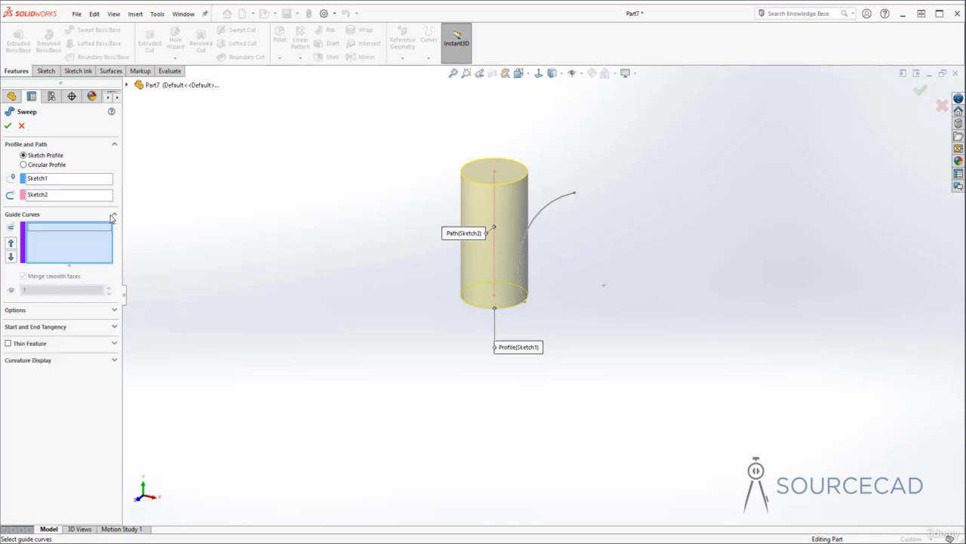
click(556, 208)
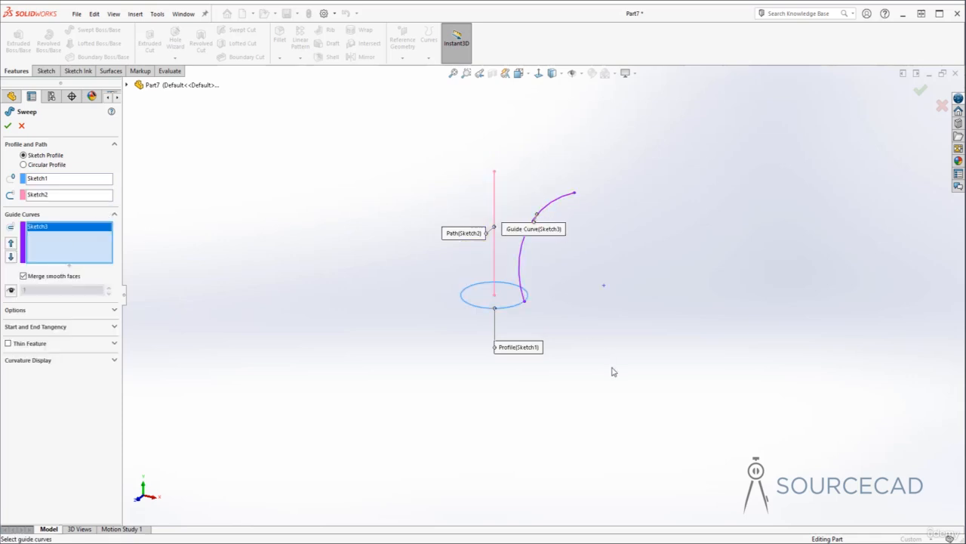
click(8, 125)
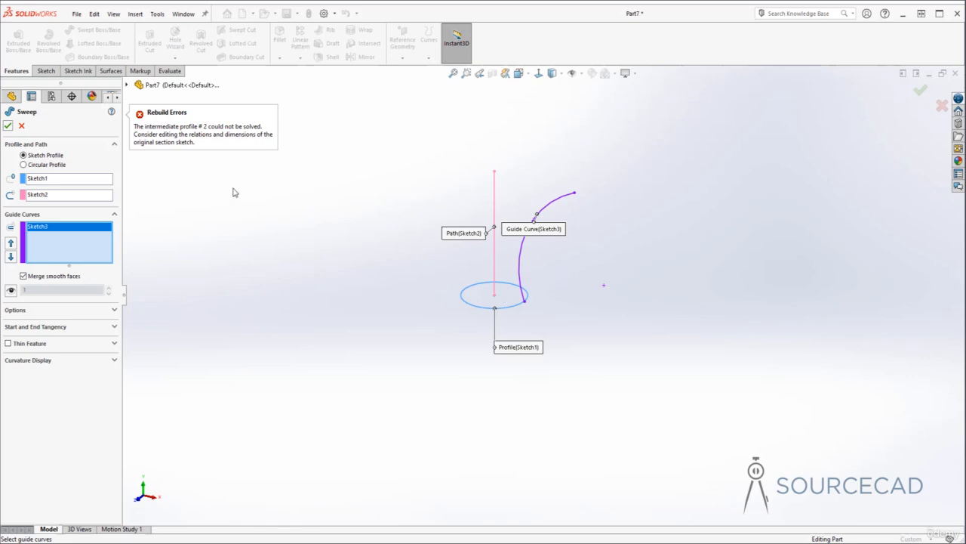
click(21, 125)
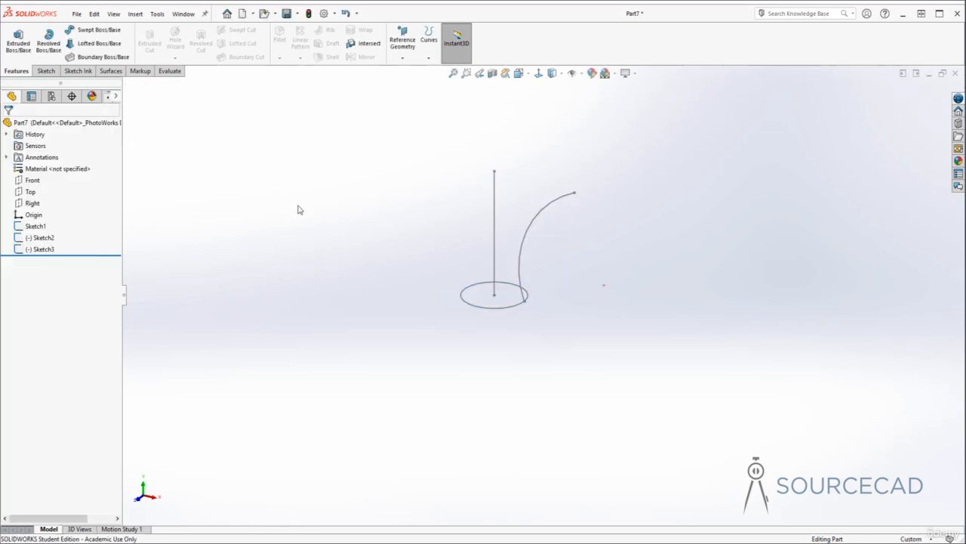
Step: Edit the profile circle's sketch, delete its 60 mm diameter dimension, and finish the sketch
click(476, 308)
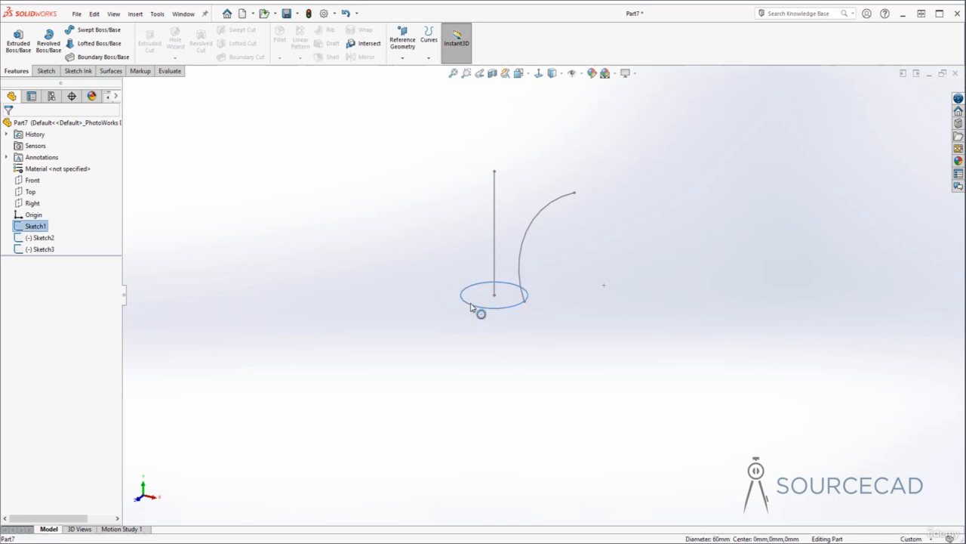
click(498, 257)
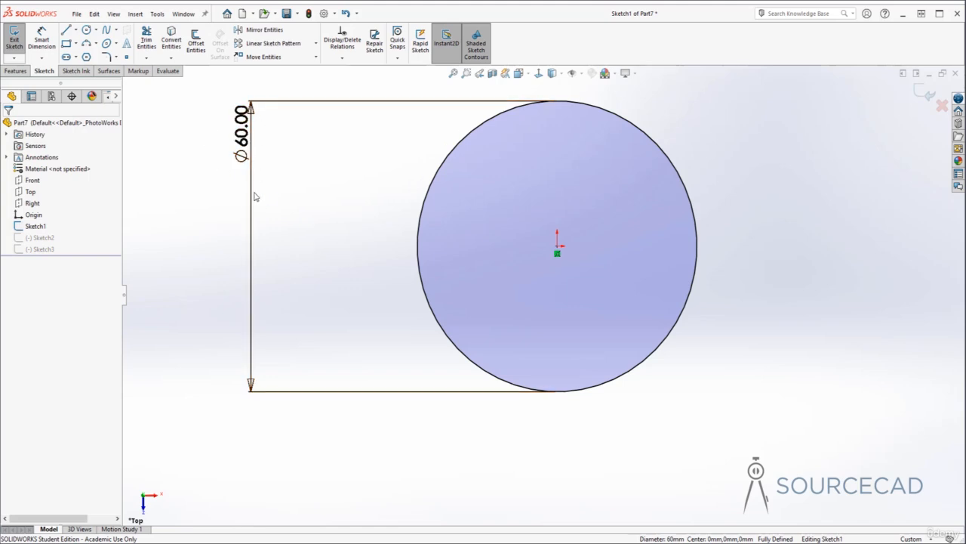
scroll(323, 229, up, 3)
drag(406, 237, 305, 157)
key(Delete)
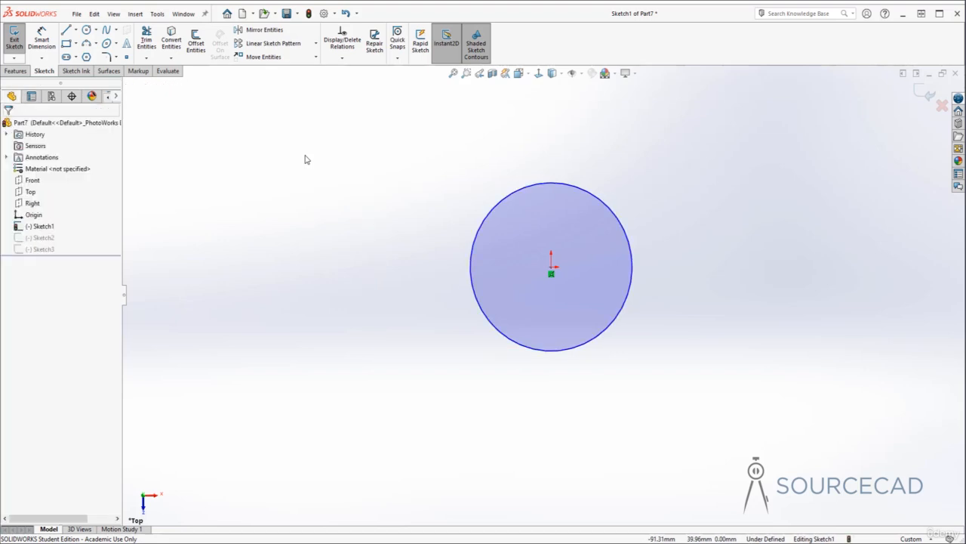
click(924, 91)
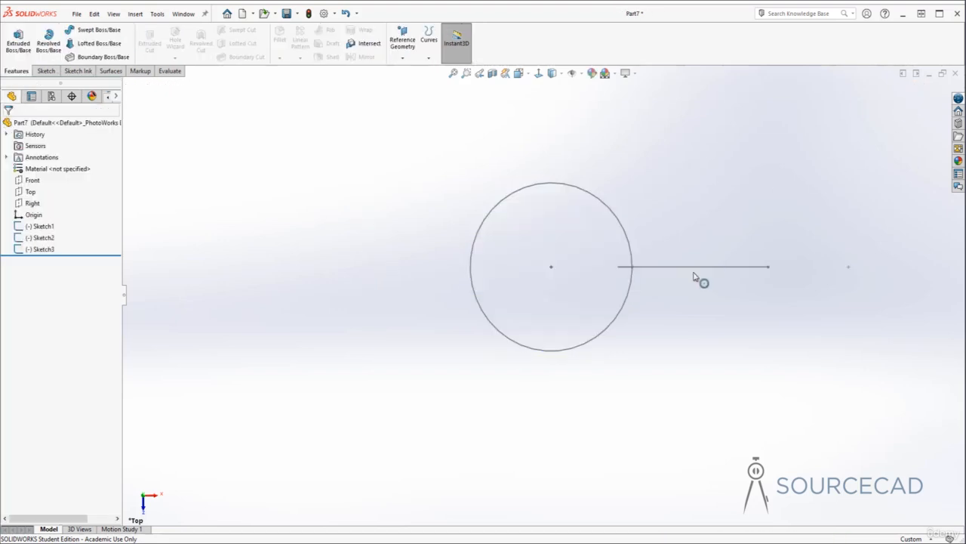
Step: Create a swept boss using the undimensioned circle as profile, the vertical line as path and the arc as guide curve
middle_drag(542, 299, 546, 183)
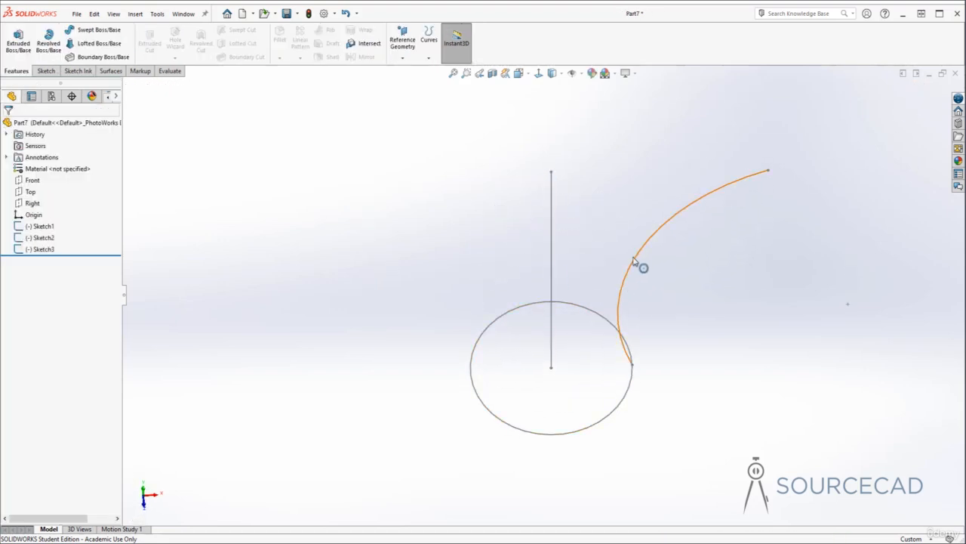
middle_drag(664, 330, 658, 276)
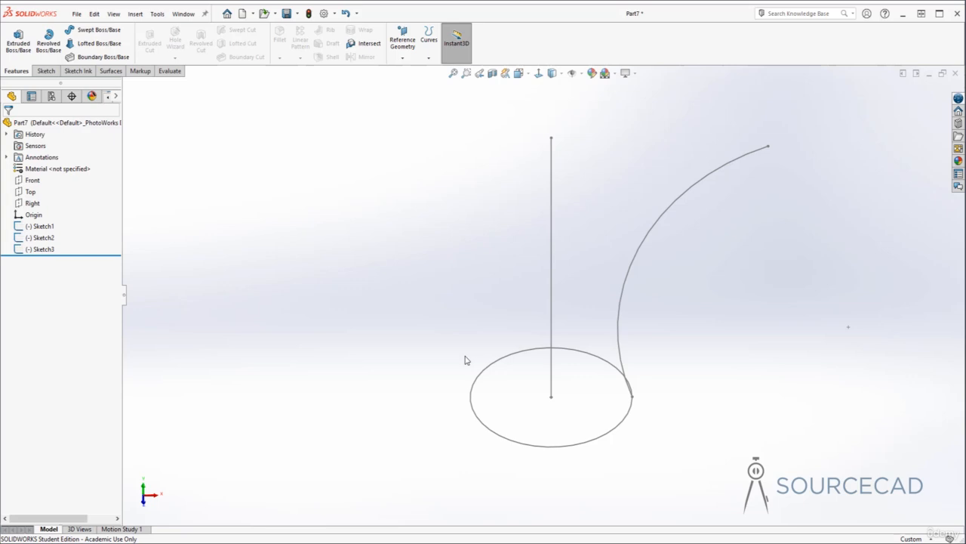
middle_drag(510, 385, 569, 362)
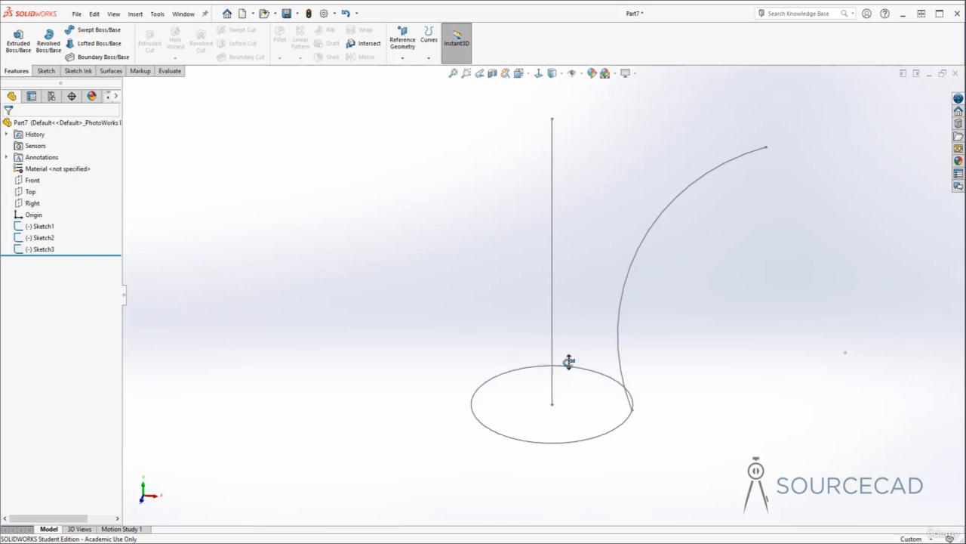
scroll(569, 364, up, 4)
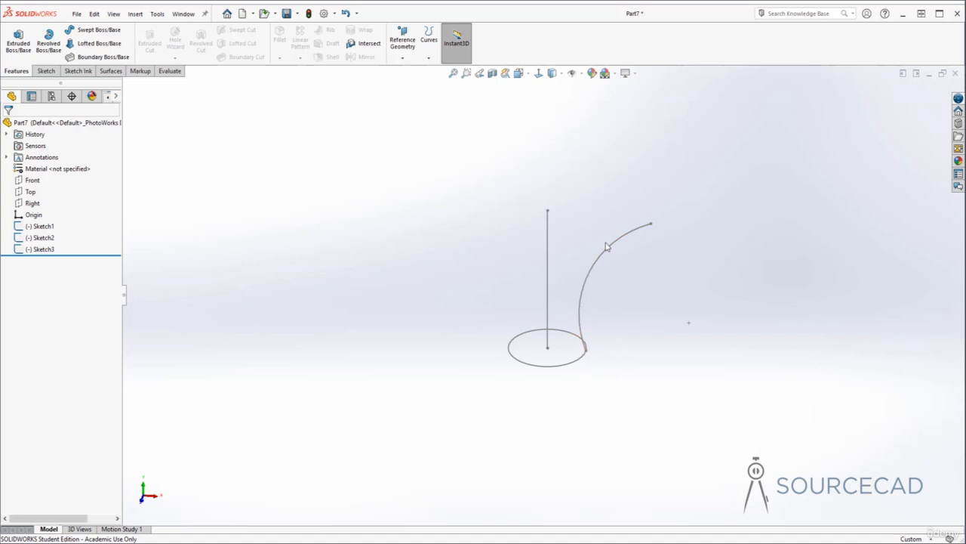
click(99, 29)
click(527, 334)
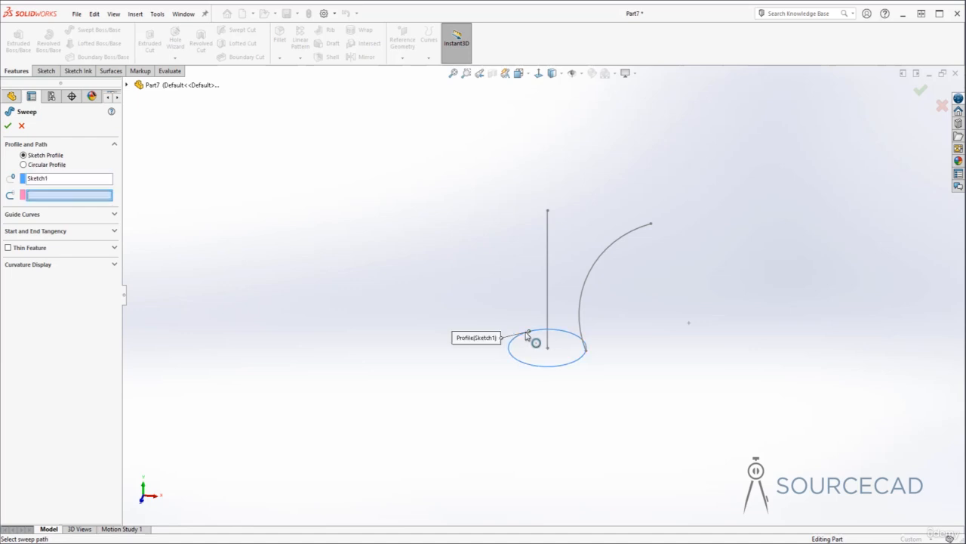
click(548, 268)
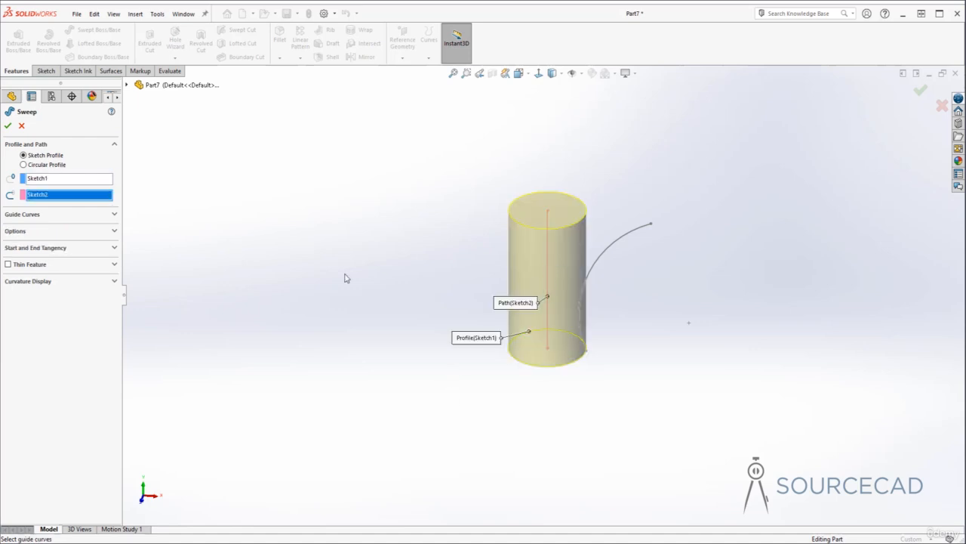
click(91, 216)
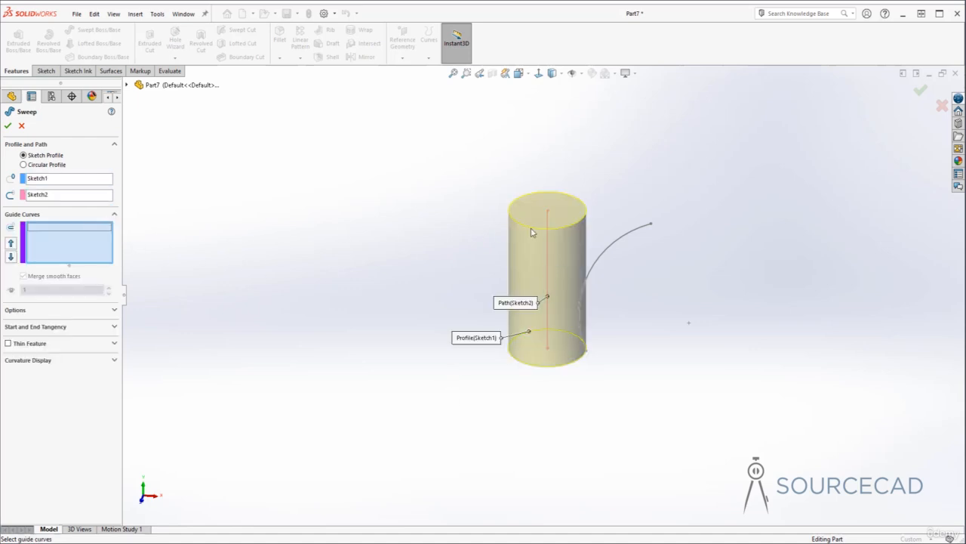
click(617, 237)
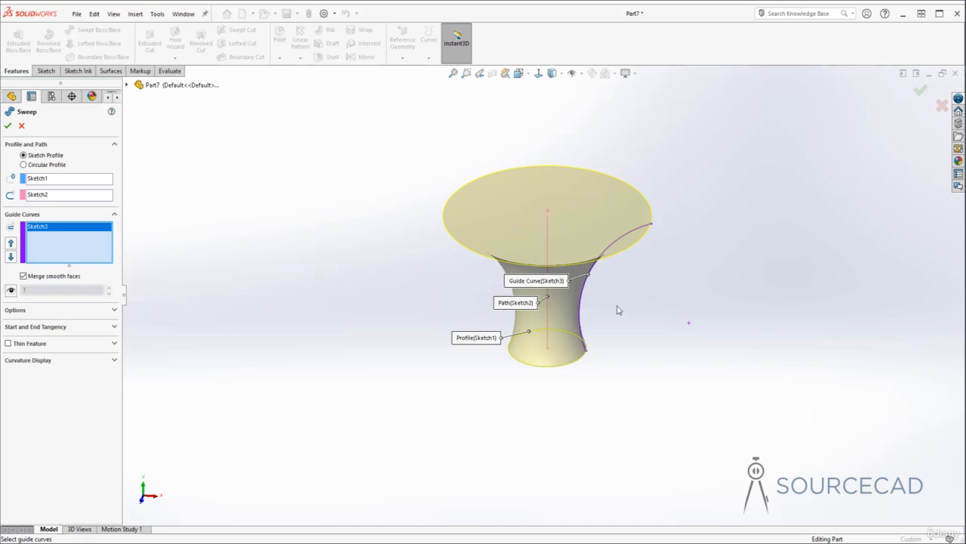
middle_drag(612, 204, 609, 299)
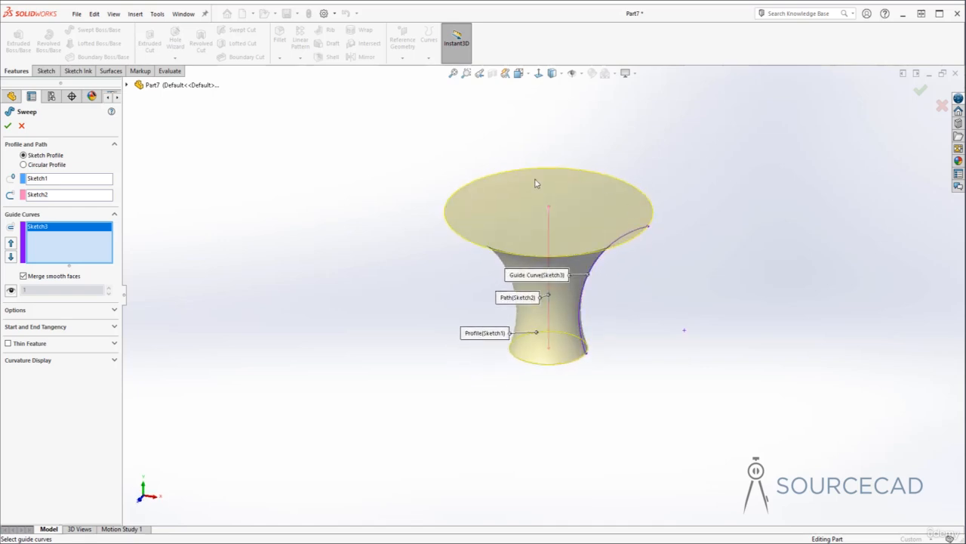
click(7, 126)
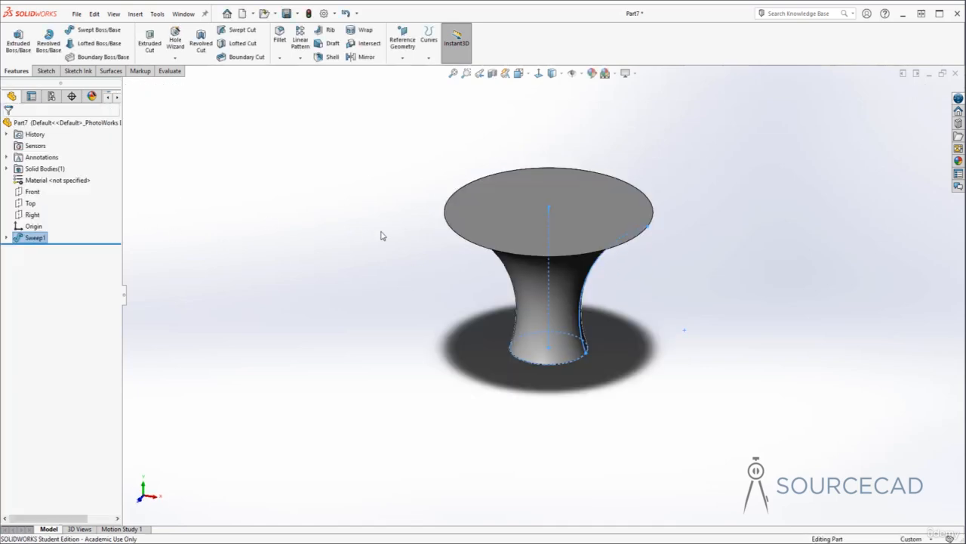
middle_drag(665, 297, 682, 308)
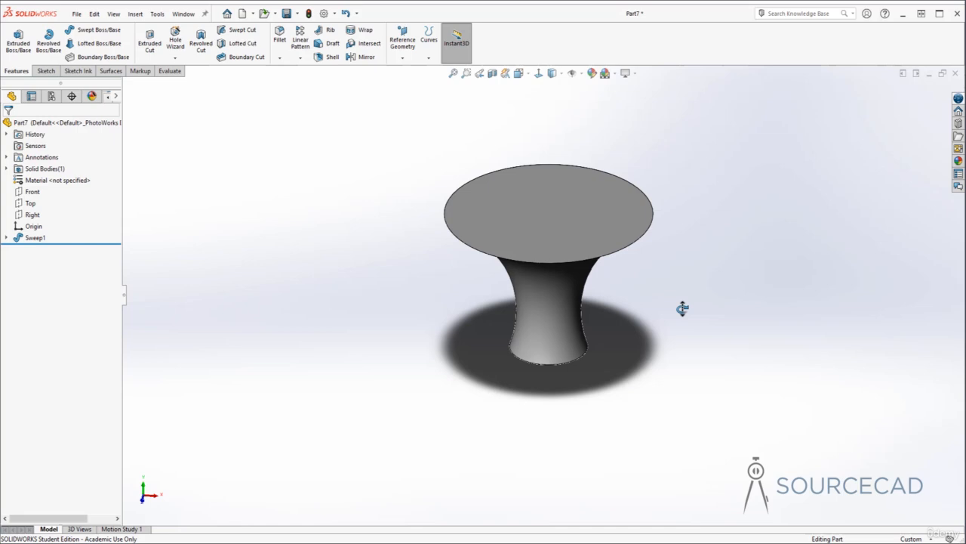